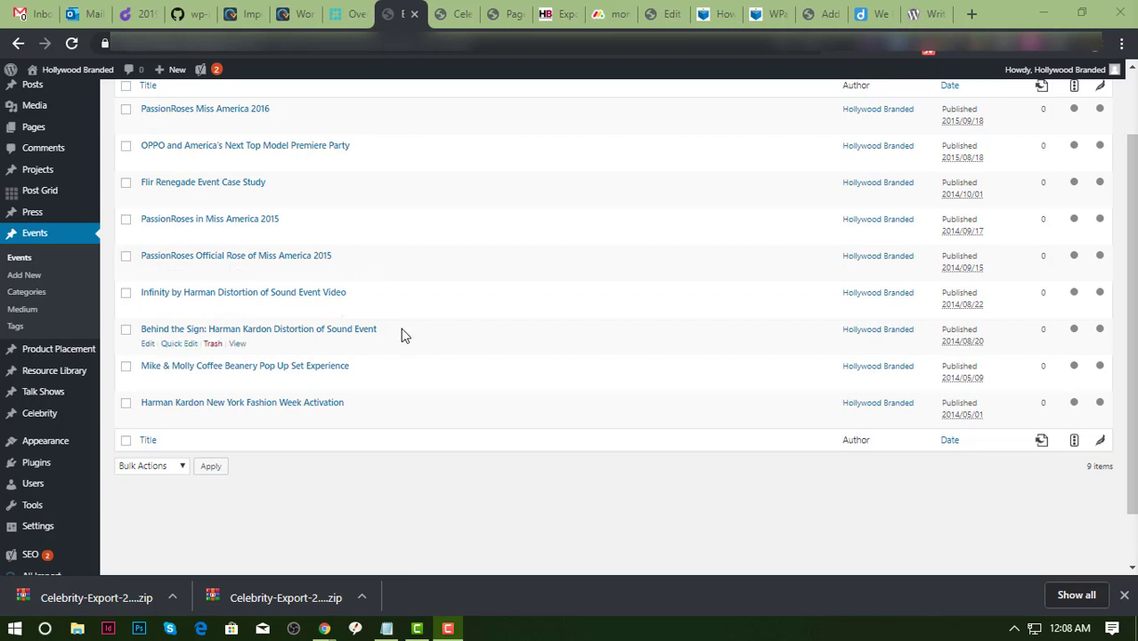
Bring up the link menu for the Behind the Sign event's View link in the Events list
scroll(402, 334, up, 1)
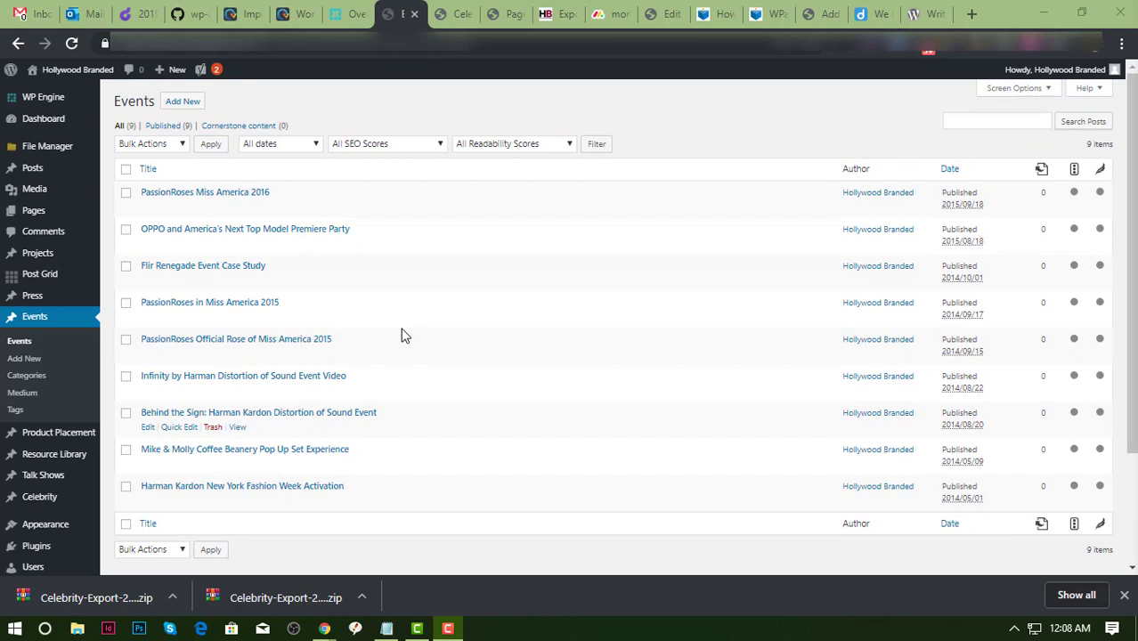
scroll(402, 334, down, 1)
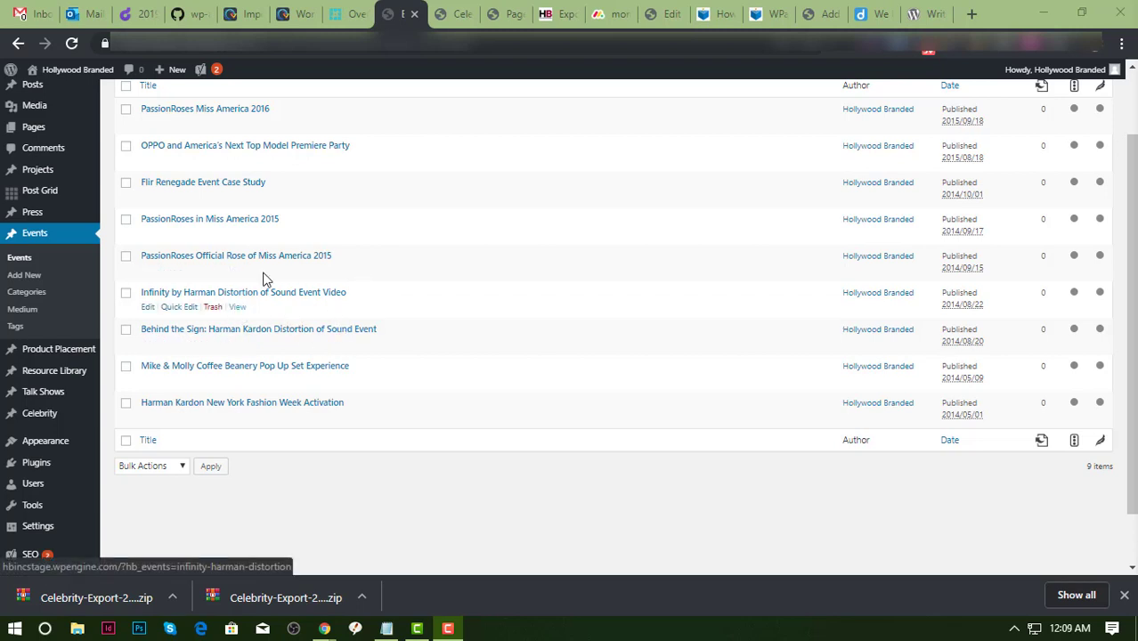
right_click(239, 344)
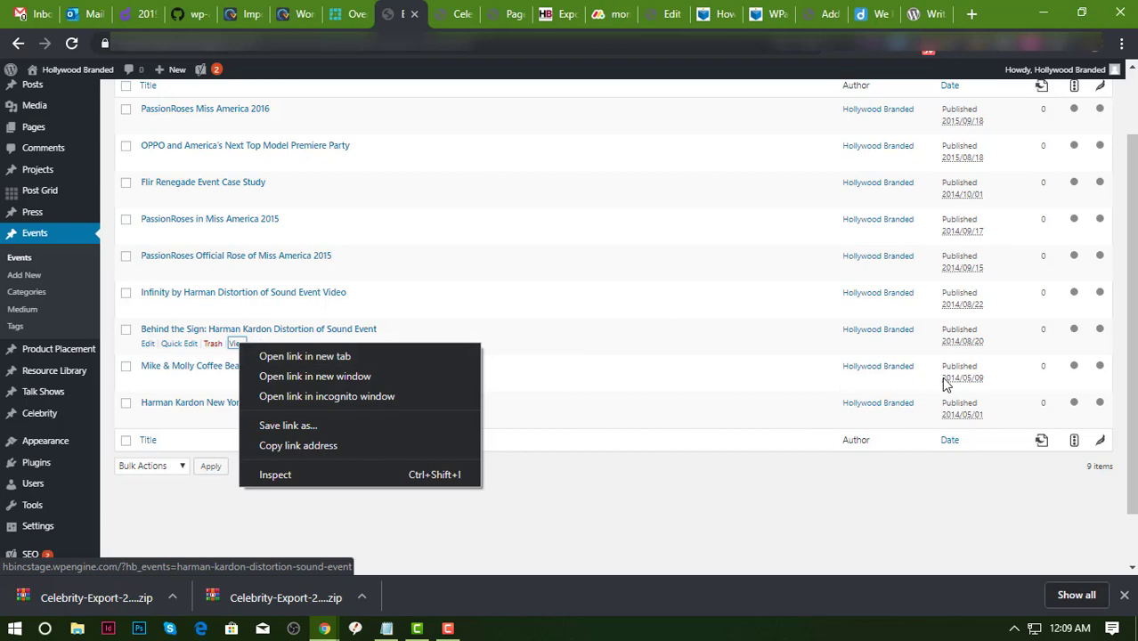
Open the Behind the Sign post in a new tab, then its featured image in another
click(355, 357)
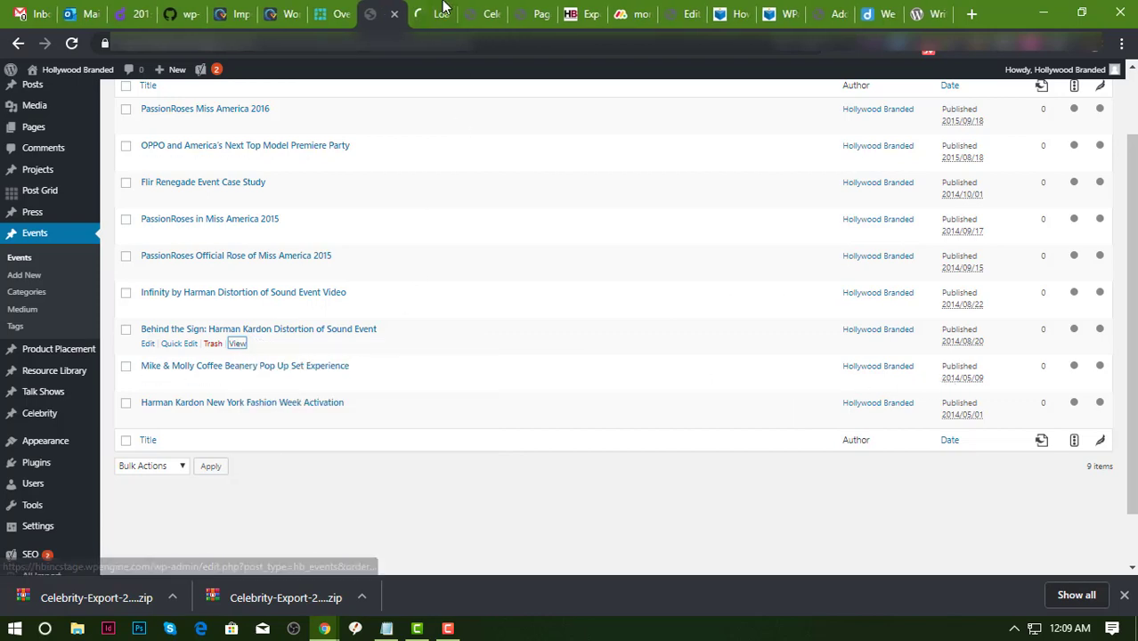
click(426, 14)
right_click(399, 249)
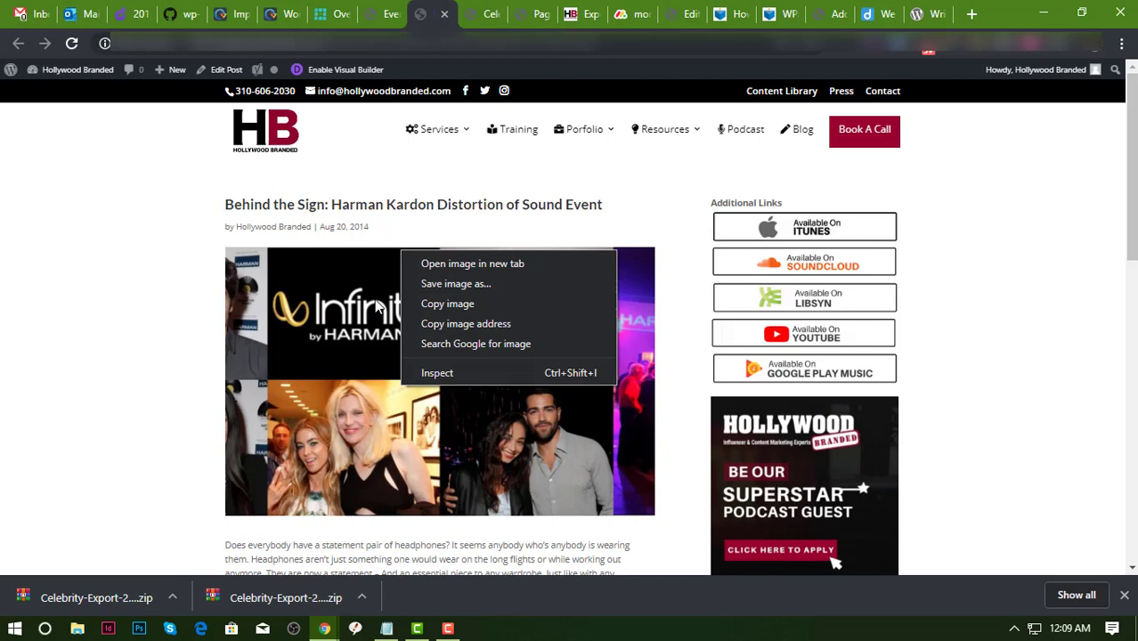
right_click(372, 300)
click(418, 312)
click(472, 14)
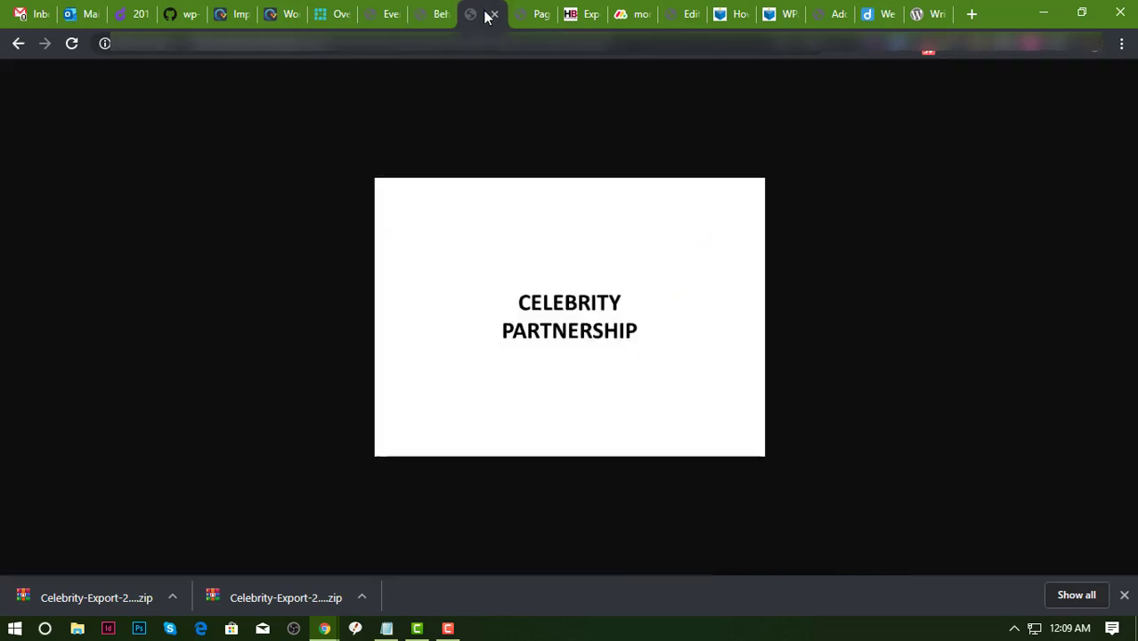
Load the Harman Distortion of Sound image URL, then return to the Behind the Sign post
text(http://hbinstage.wpengine.com/wp-content/uploads/2019/08/Harman-Kardon-Distortion-of-Sound-1080x675.jpg)
key(Return)
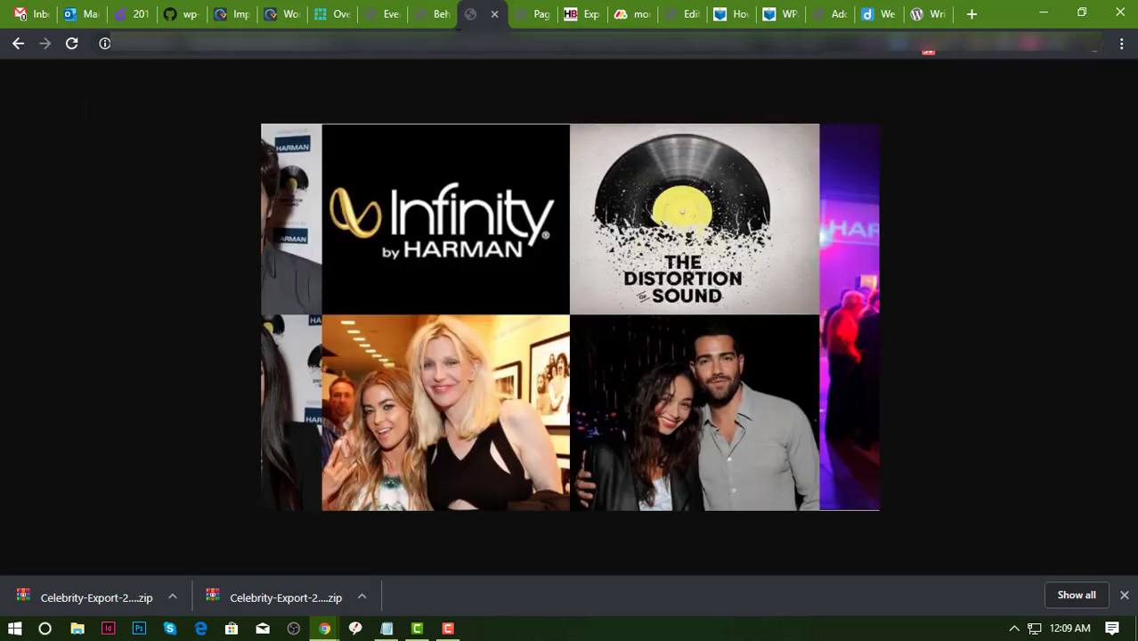
key(ctrl+l)
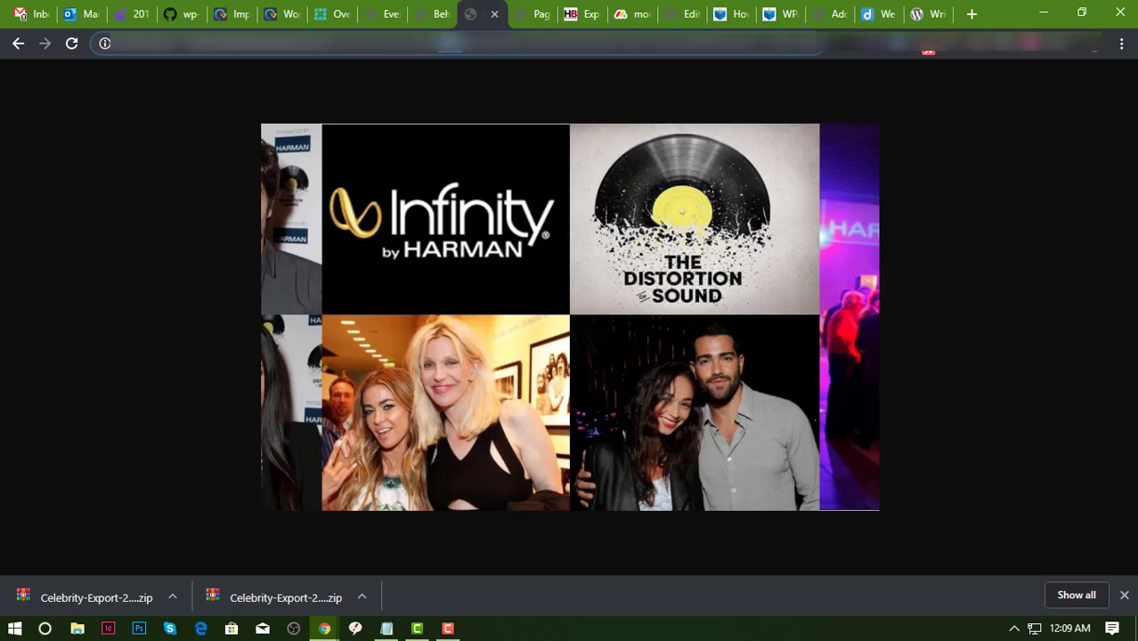
click(438, 15)
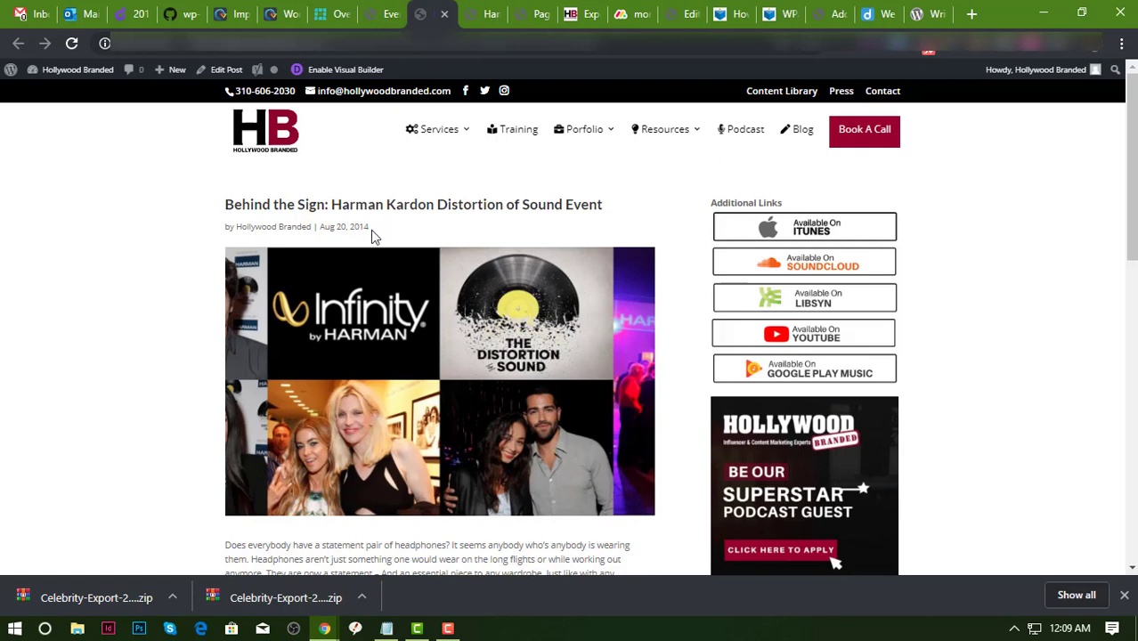
click(385, 14)
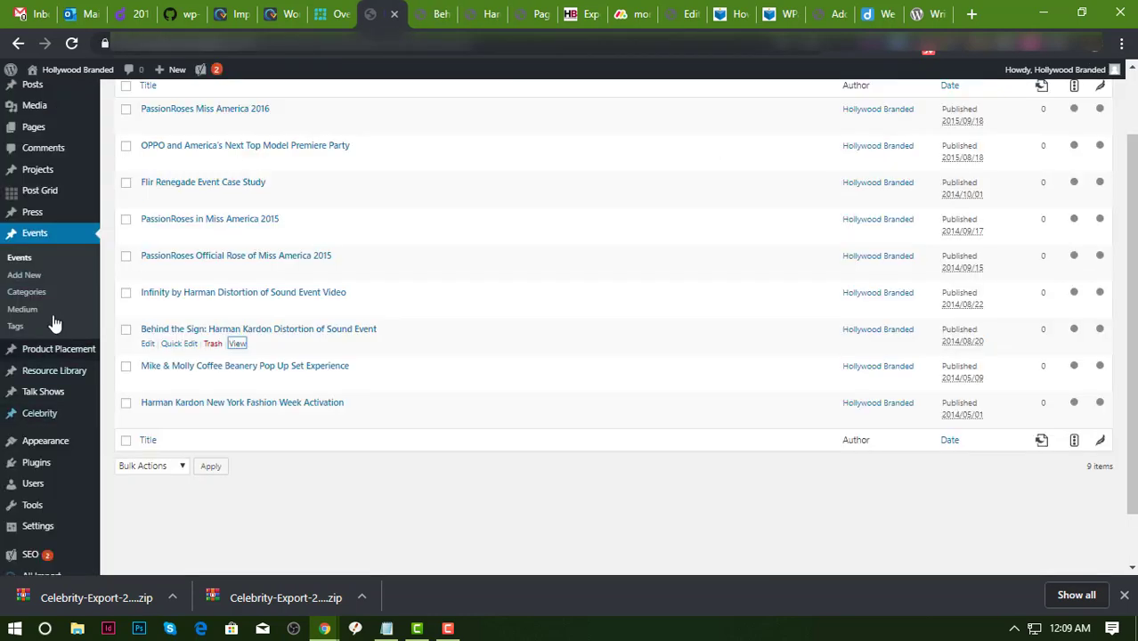
scroll(52, 330, down, 1)
mouse_move(45, 355)
scroll(50, 356, up, 2)
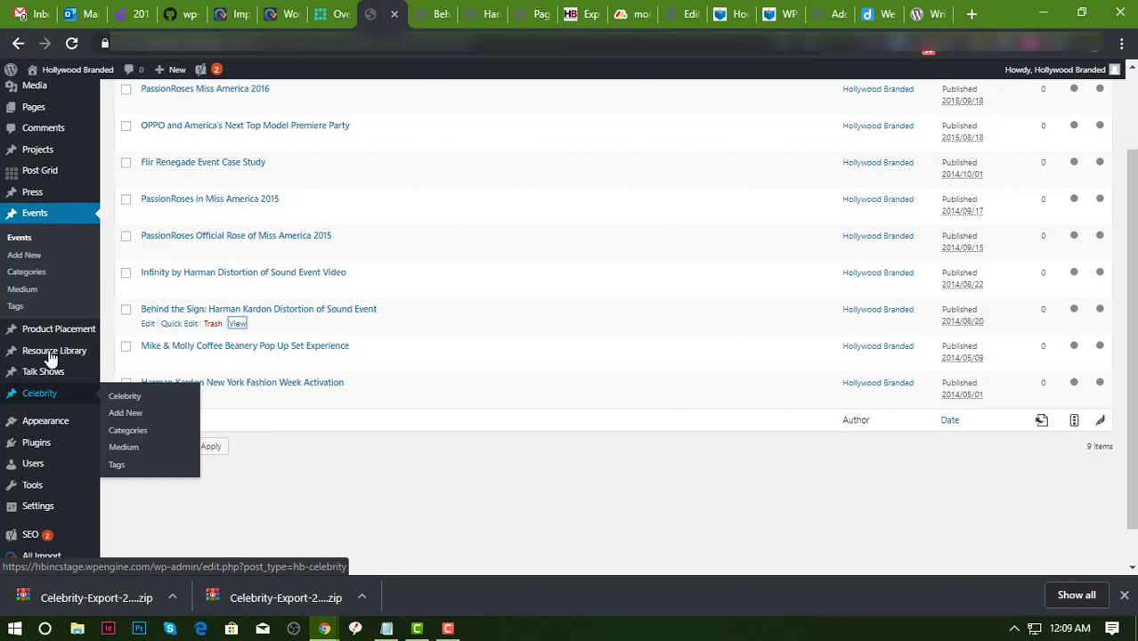
mouse_move(42, 116)
click(114, 110)
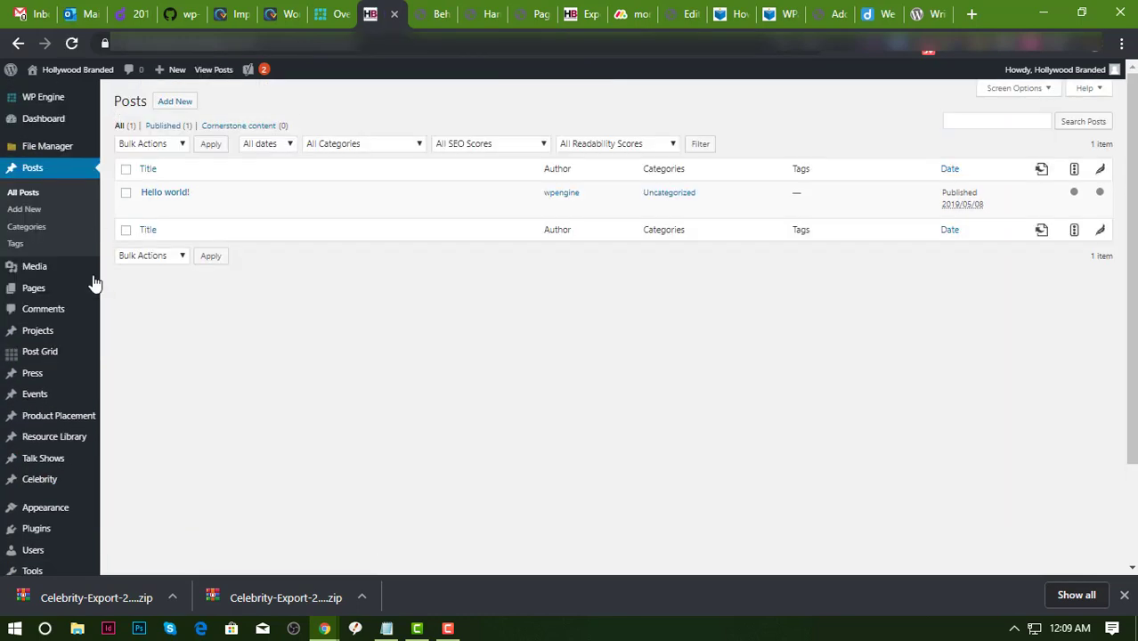
scroll(76, 384, down, 2)
mouse_move(75, 384)
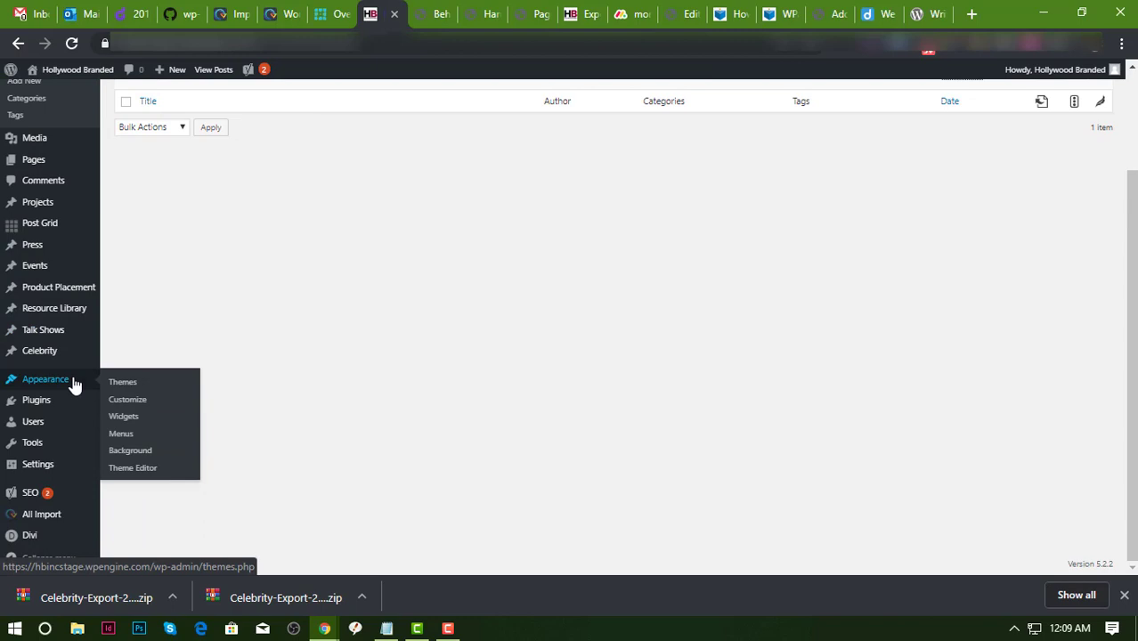
scroll(75, 383, up, 2)
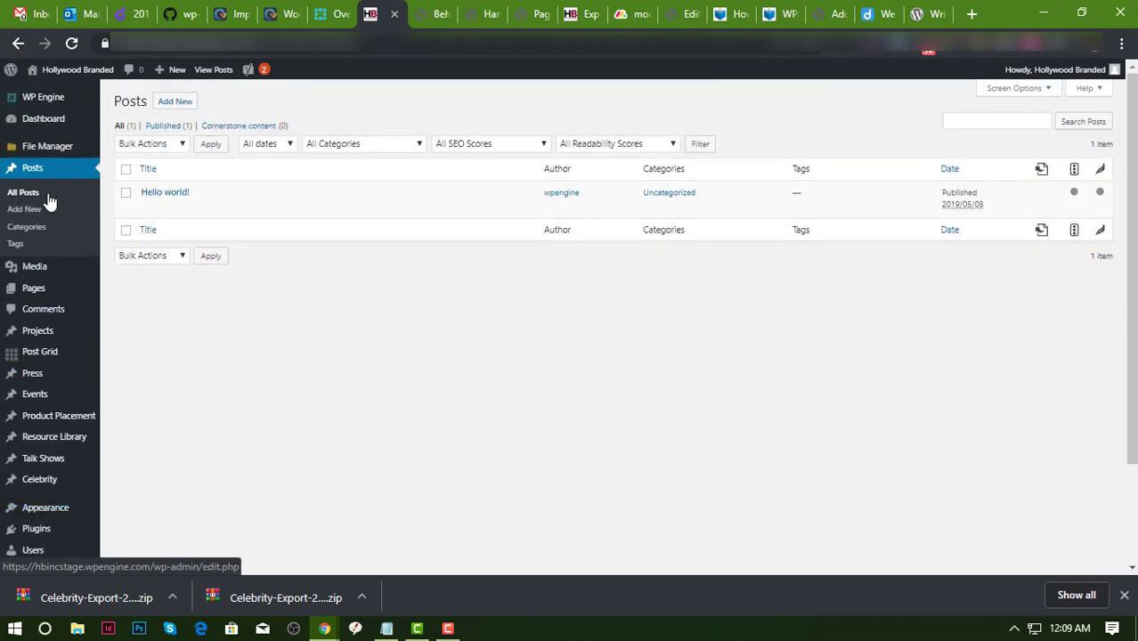
click(580, 18)
scroll(163, 338, down, 5)
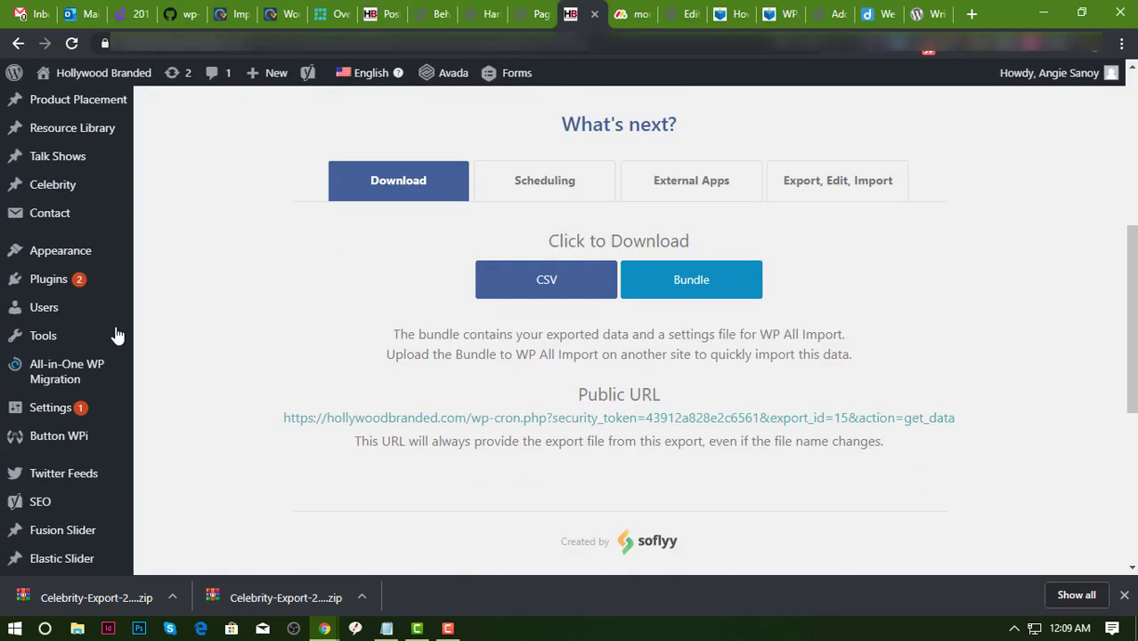
scroll(37, 417, down, 2)
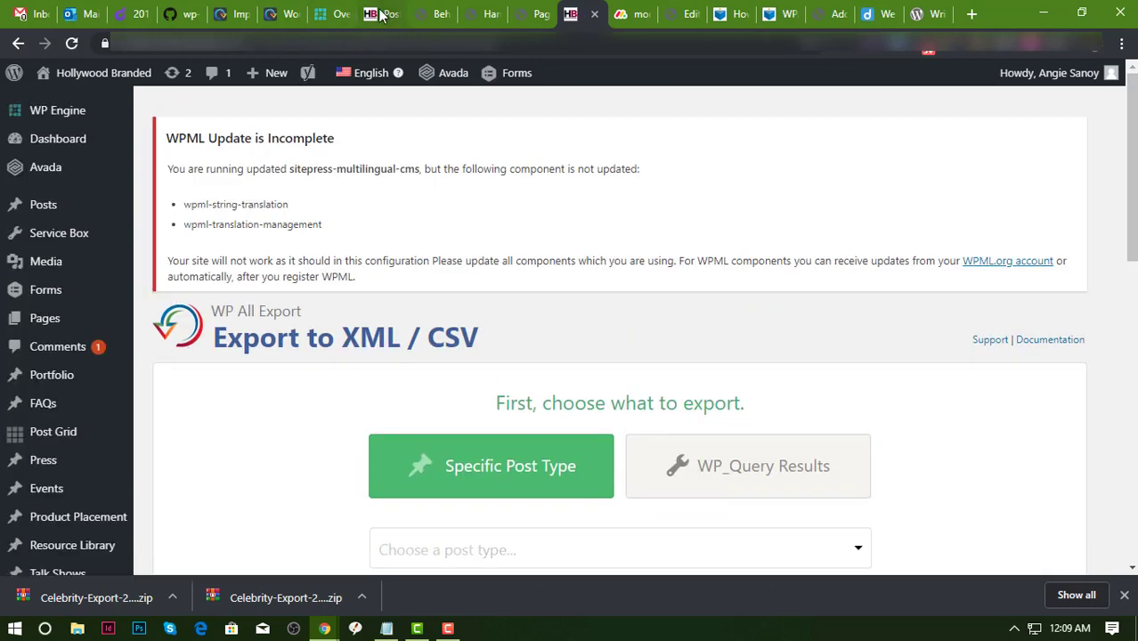
click(371, 13)
mouse_move(79, 330)
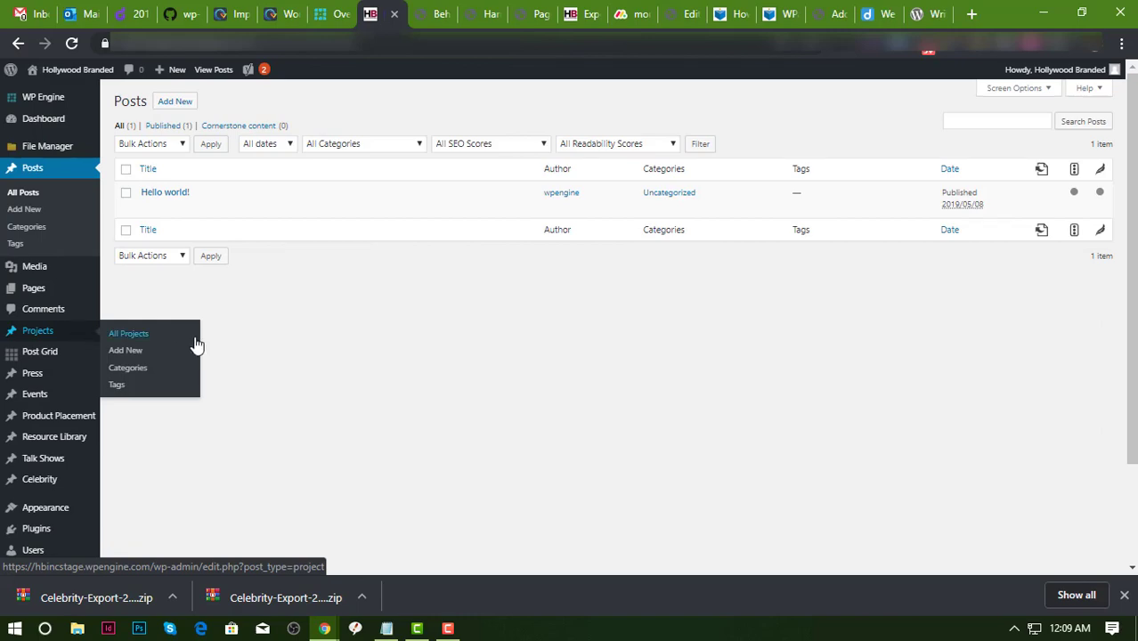
click(119, 396)
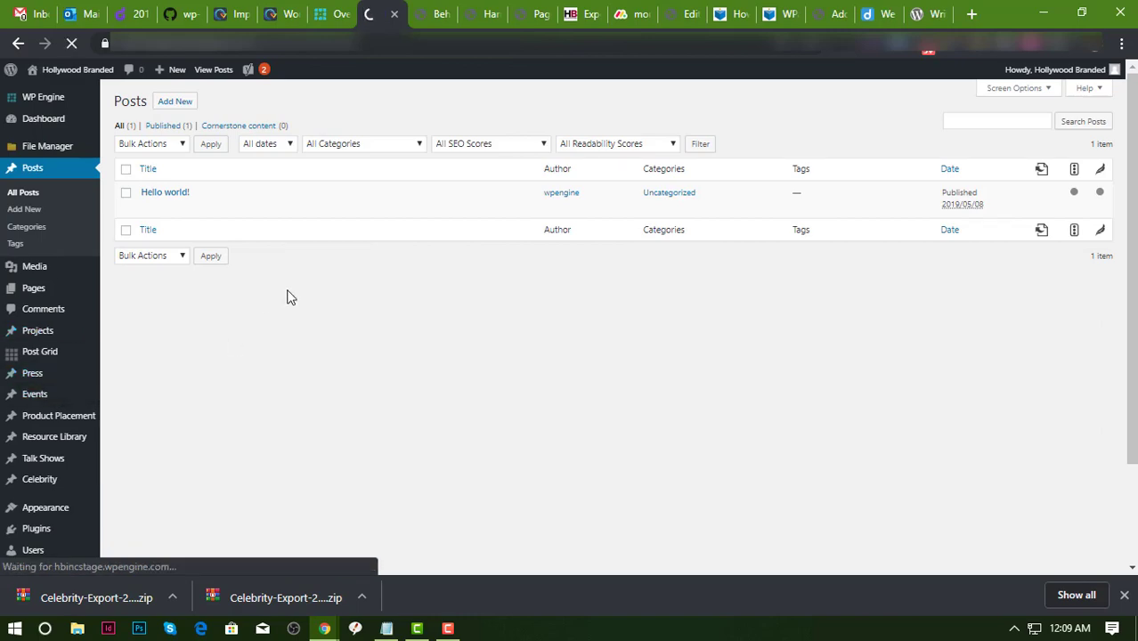
scroll(287, 297, down, 3)
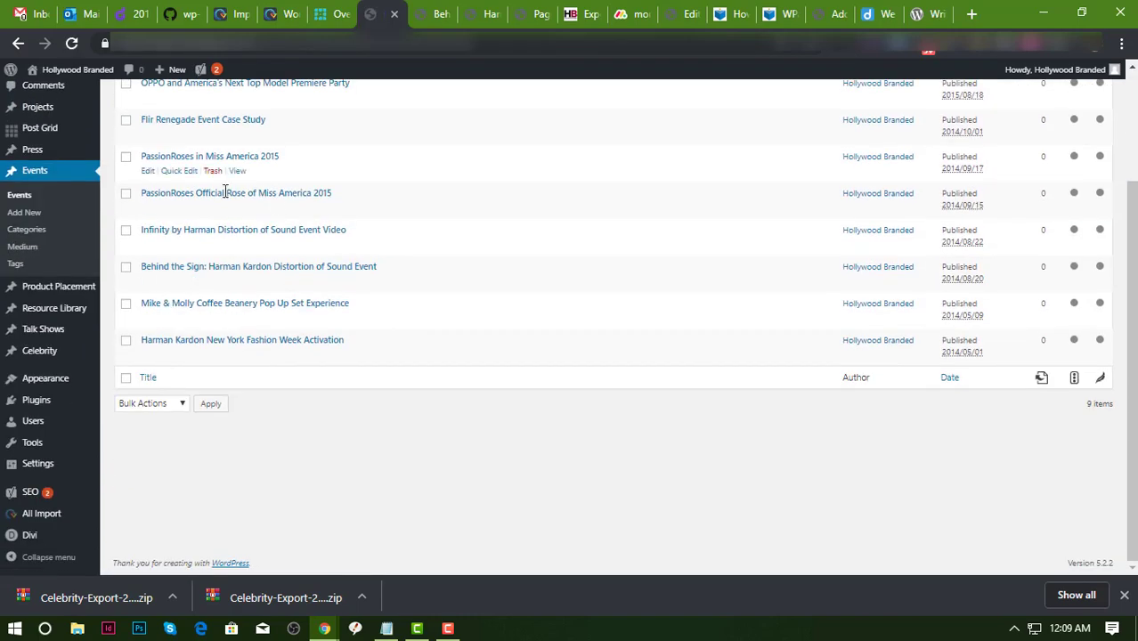
scroll(276, 323, up, 3)
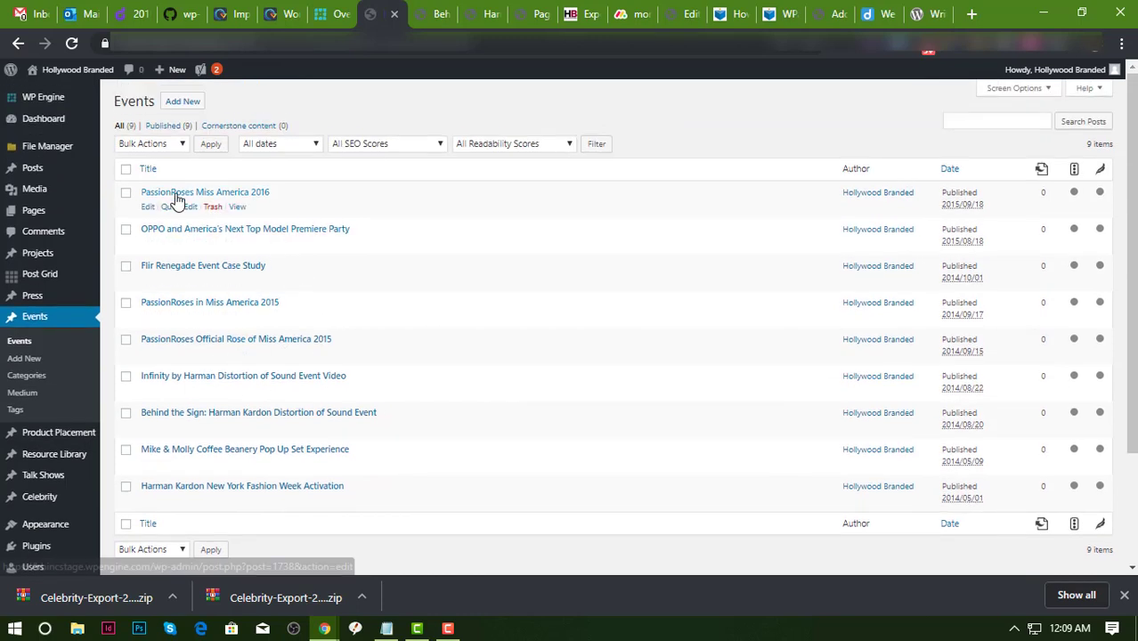
scroll(177, 349, down, 2)
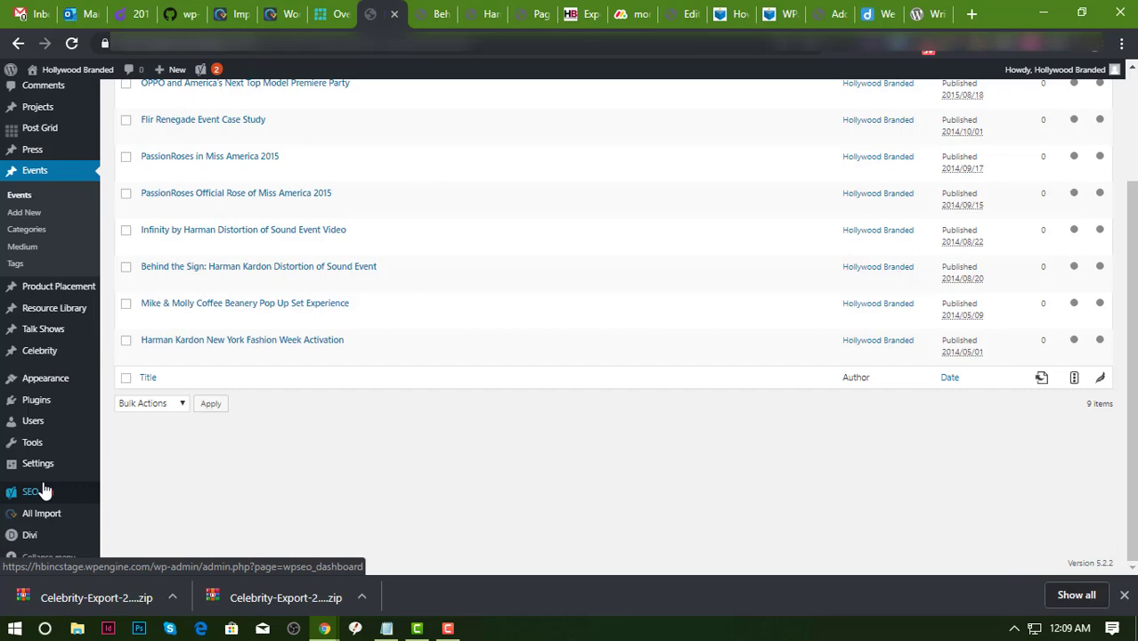
Go to WP All Import's Manage Imports page listing previous imports
mouse_move(43, 539)
click(153, 483)
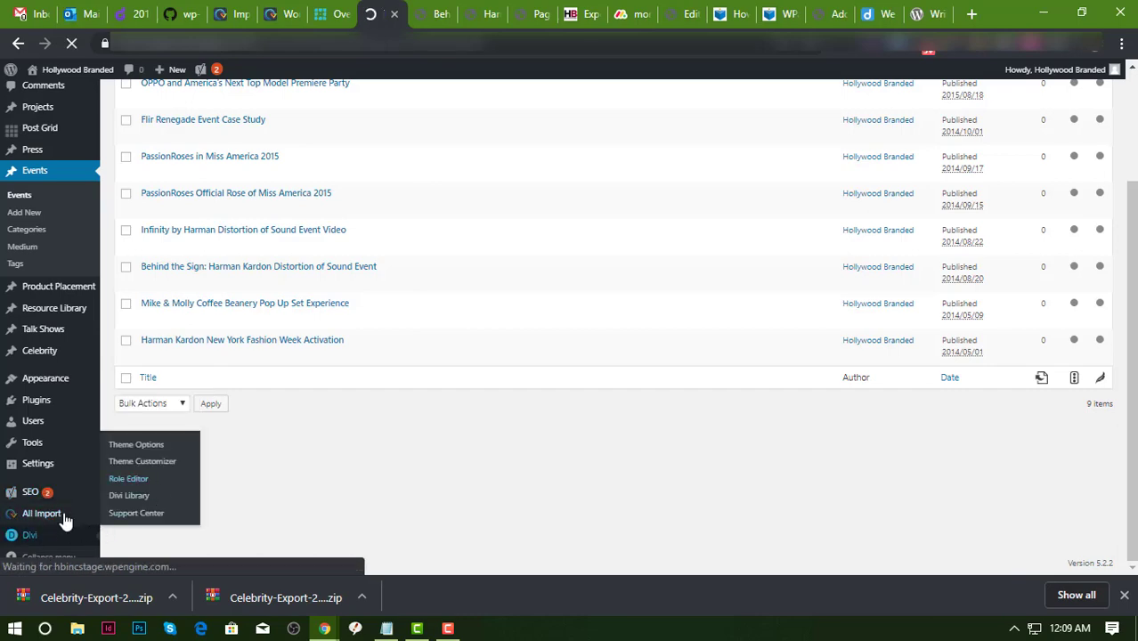
scroll(70, 502, down, 2)
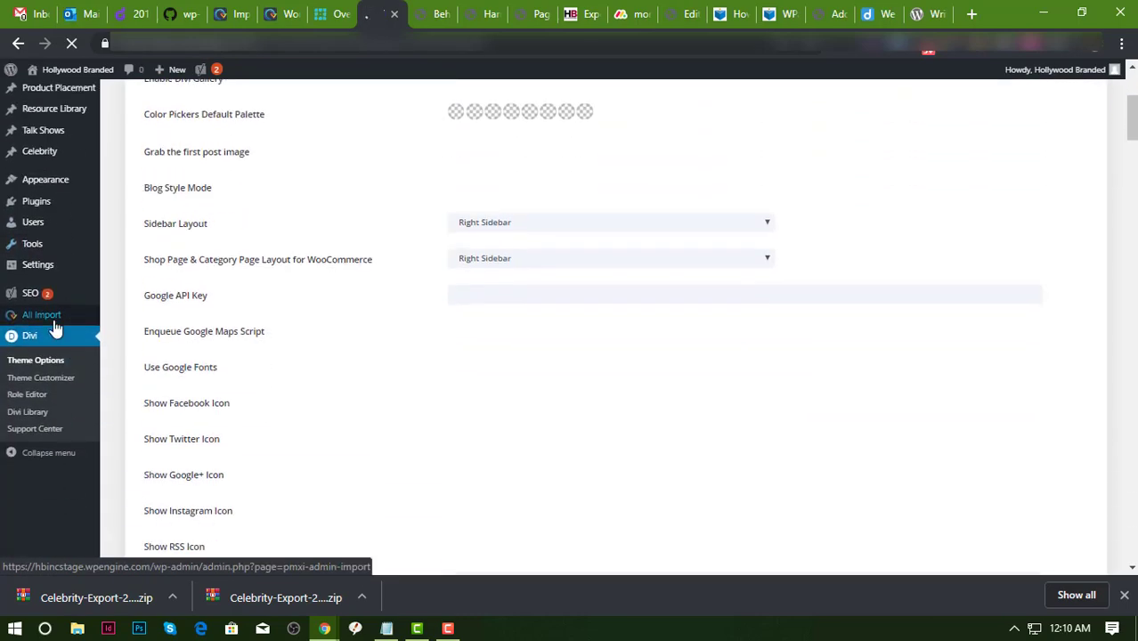
mouse_move(49, 429)
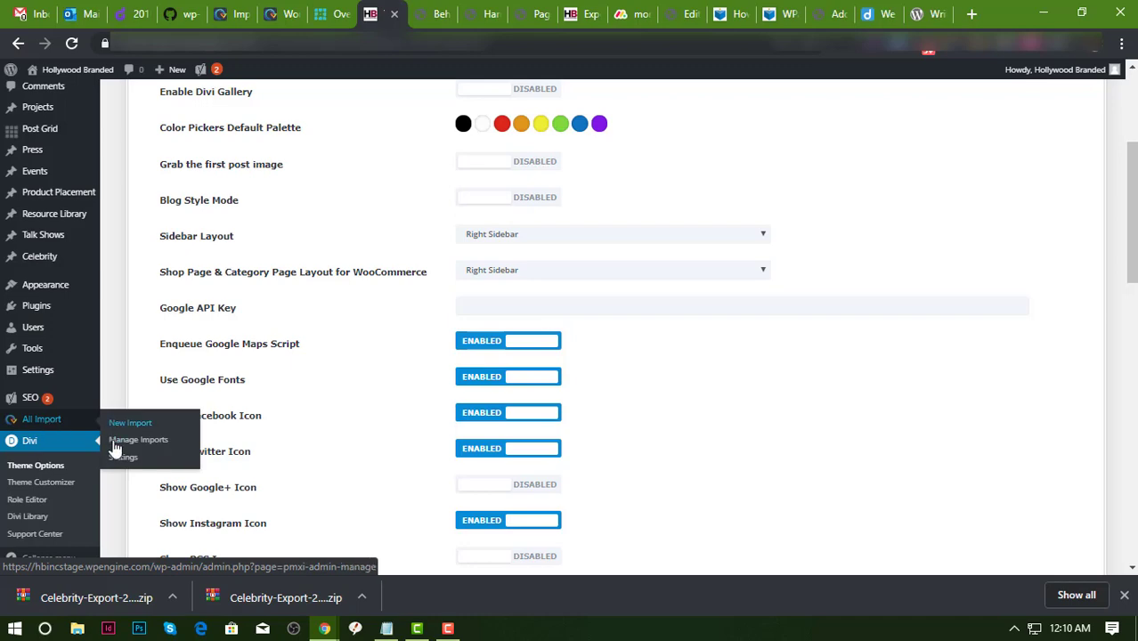
click(133, 440)
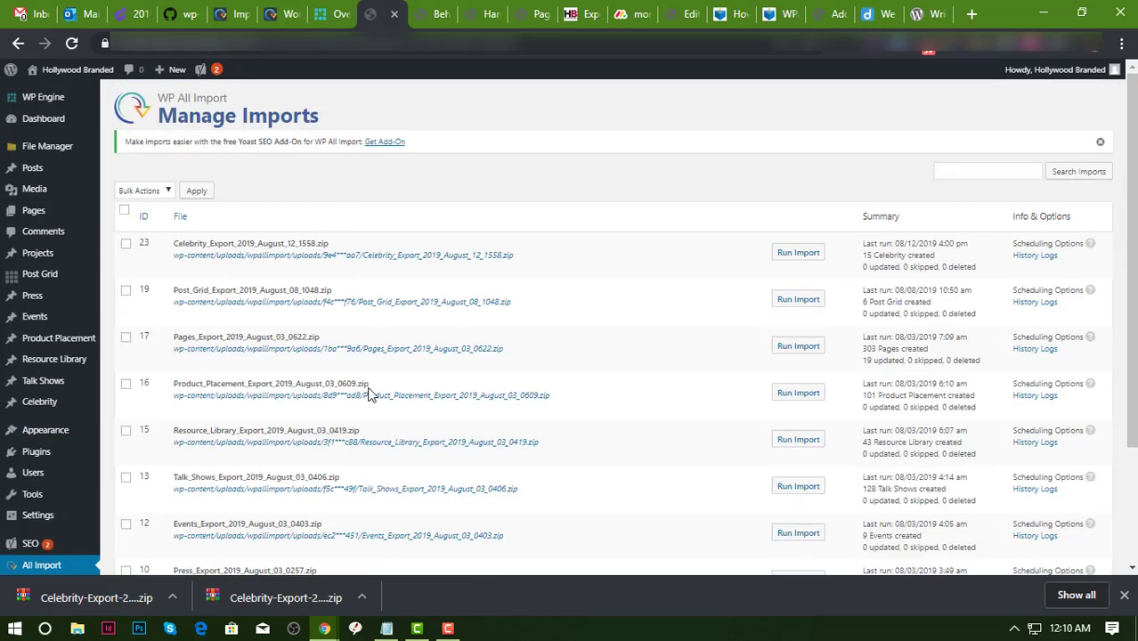
mouse_move(41, 306)
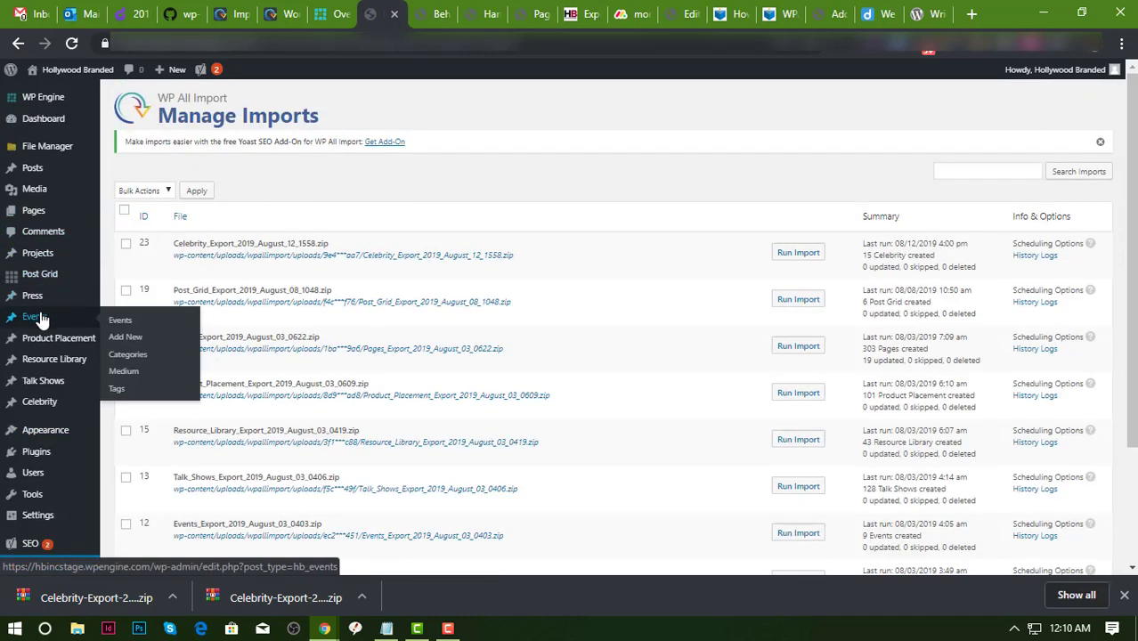
Search for 'Event', tick the Events_Export_2019_August_03_0403.zip import, and choose Delete
key(ctrl+f)
text(Event)
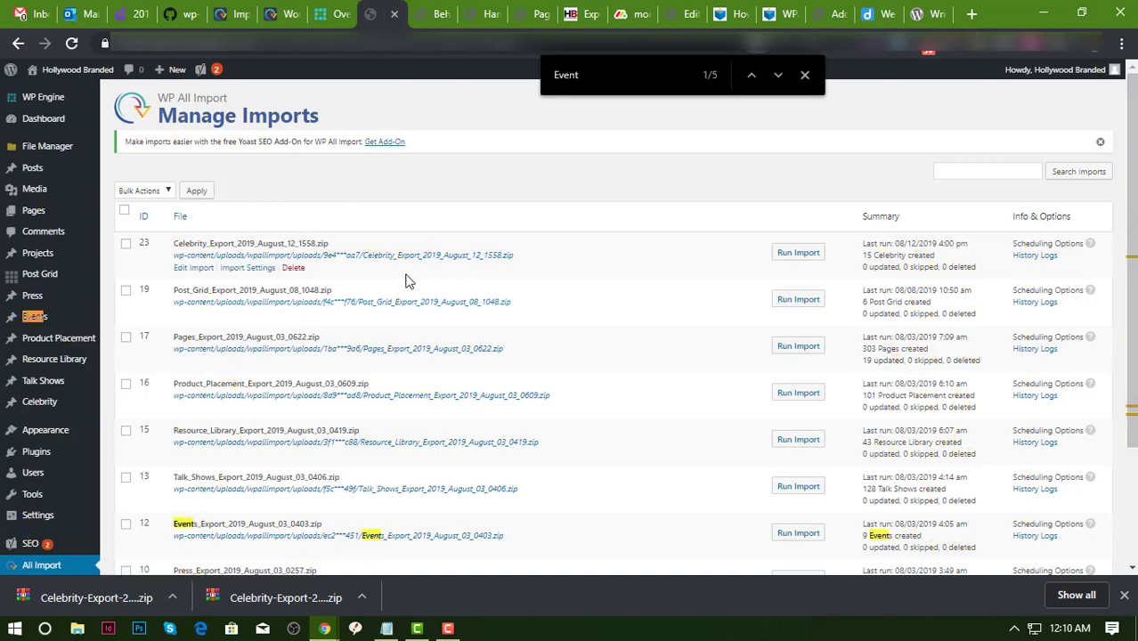
scroll(223, 373, down, 3)
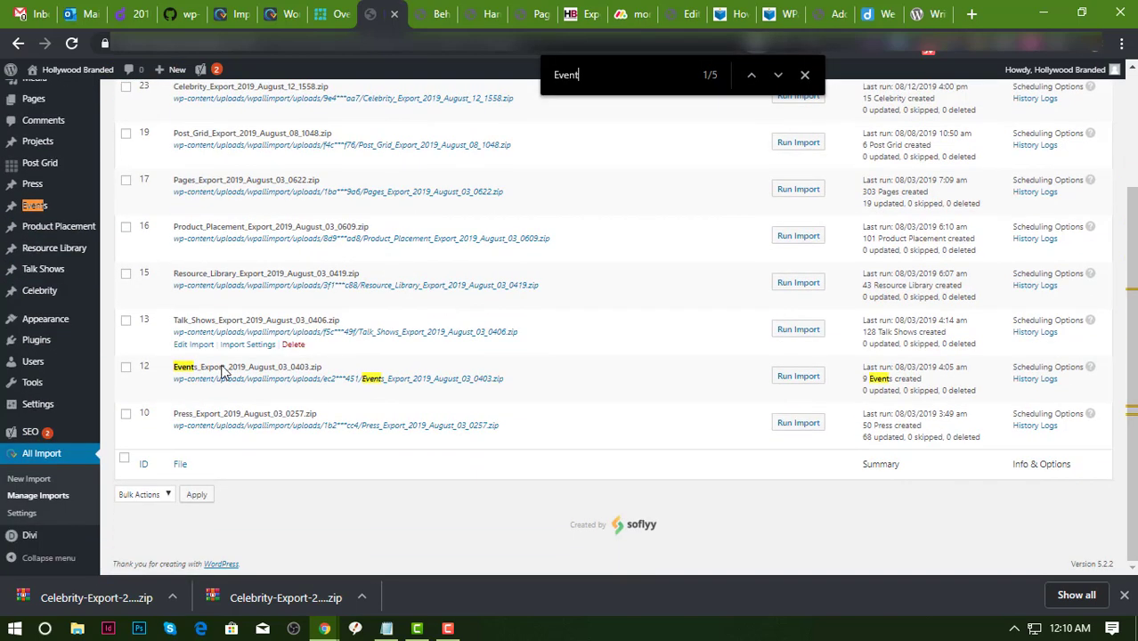
click(125, 367)
click(293, 392)
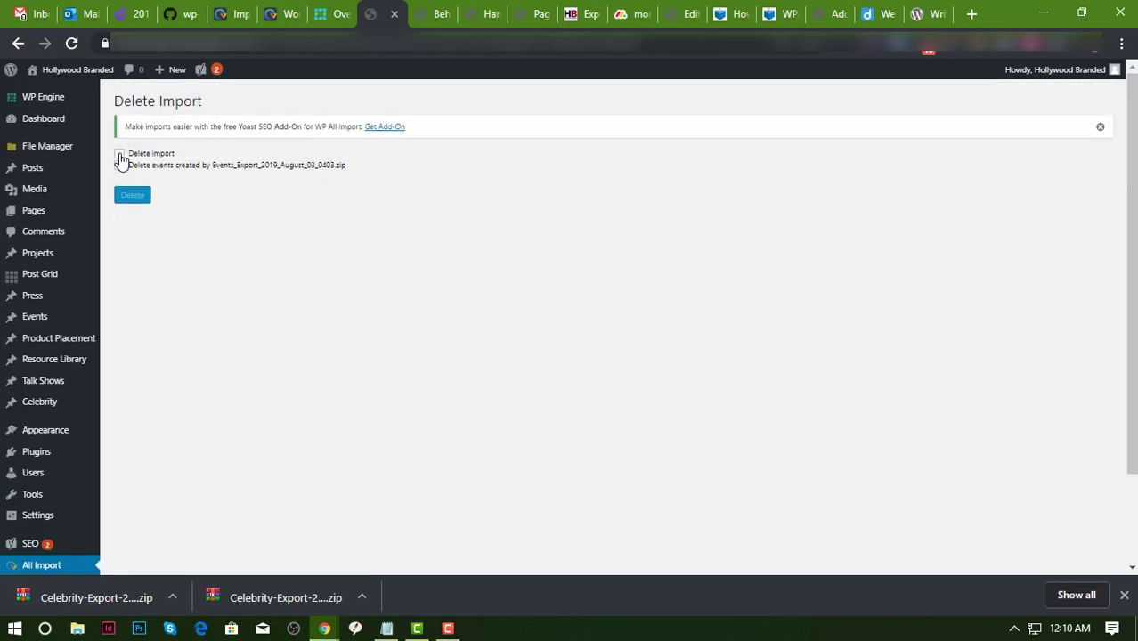
Delete the import along with the 9 events it created and their associated images
click(121, 157)
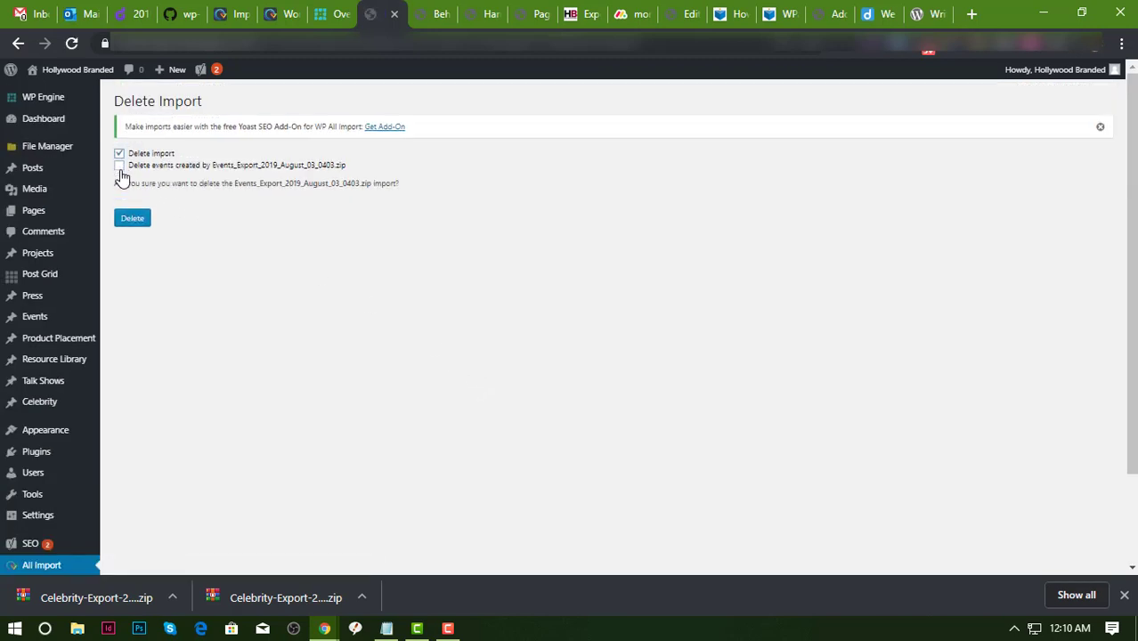
click(120, 165)
click(130, 182)
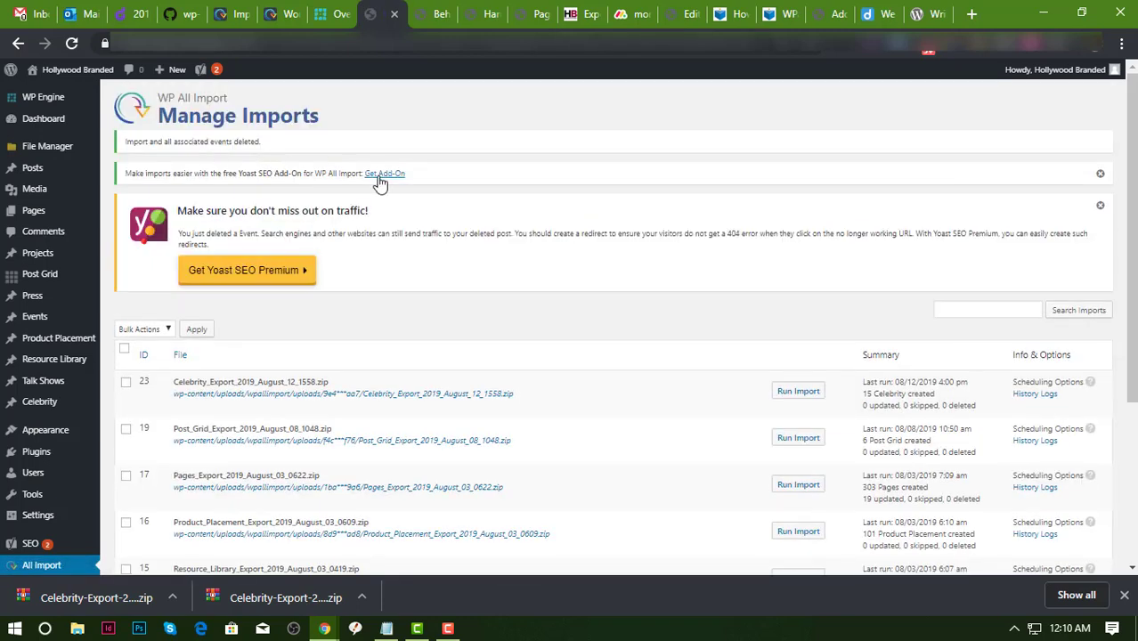
On the live site, start a new export, choose Events as post type, and pick Migrate Events
click(570, 19)
scroll(178, 348, down, 10)
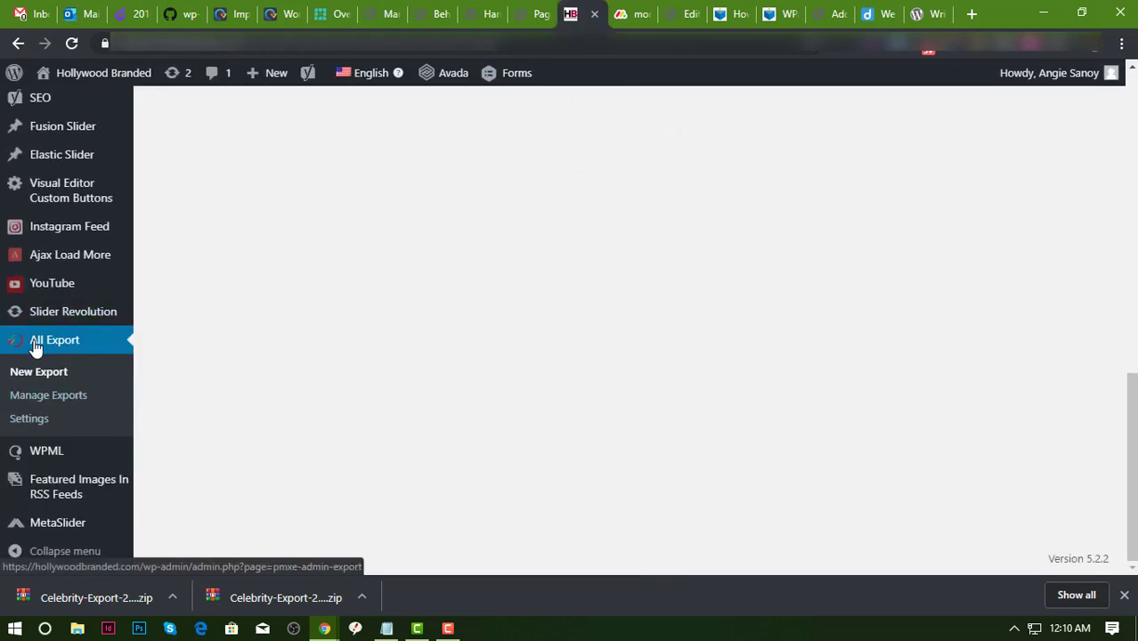
click(38, 373)
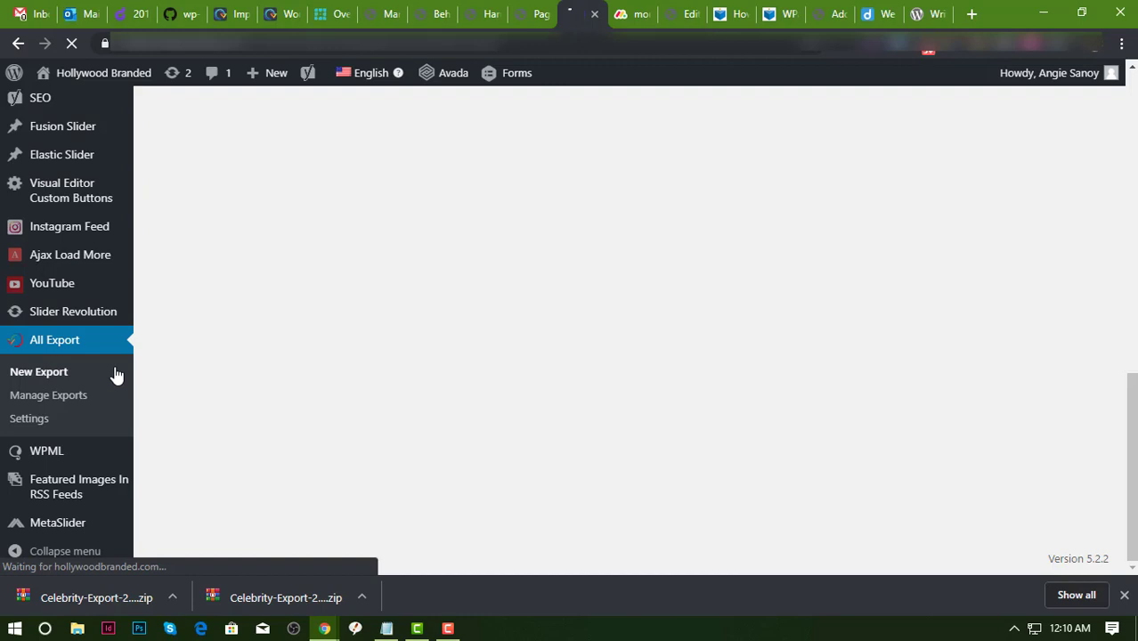
click(50, 387)
scroll(332, 376, down, 2)
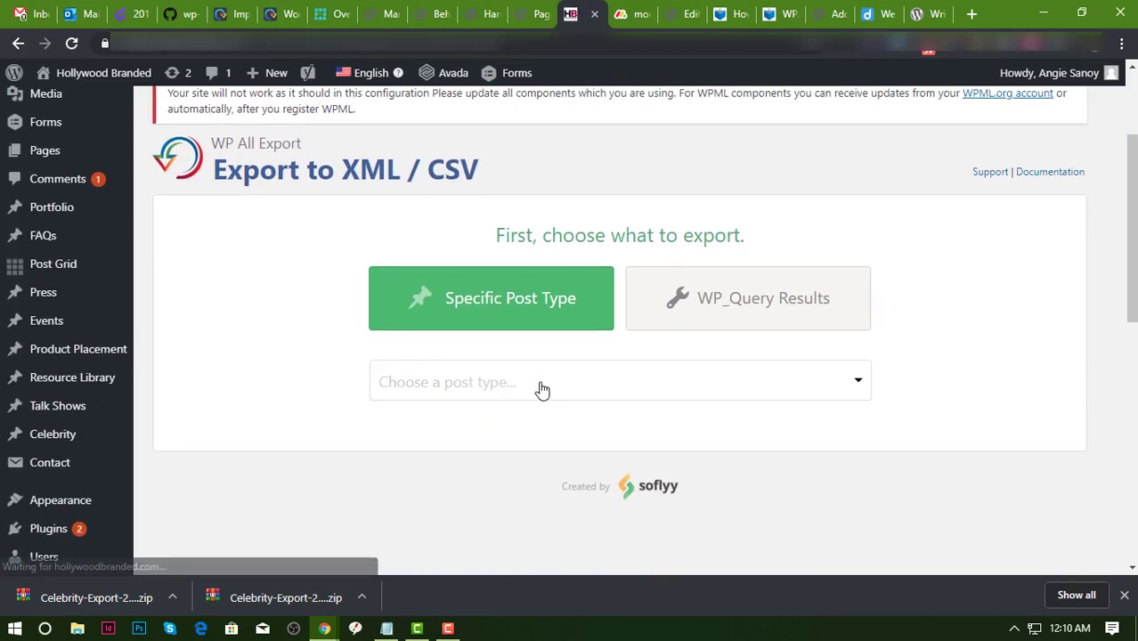
click(543, 390)
scroll(521, 424, down, 2)
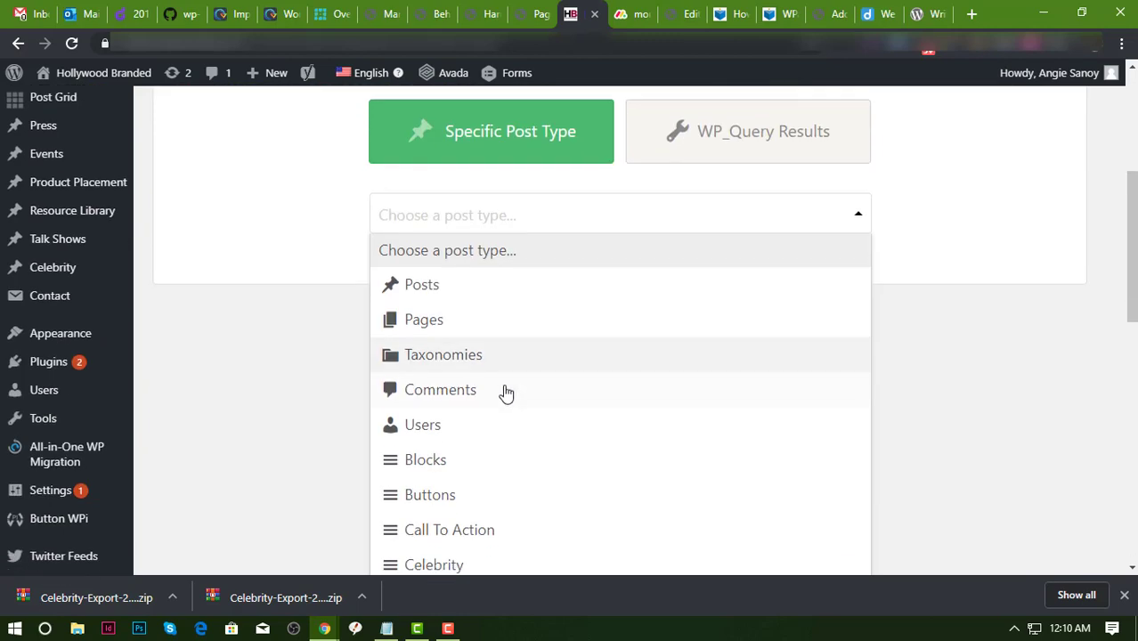
scroll(505, 394, down, 5)
click(440, 346)
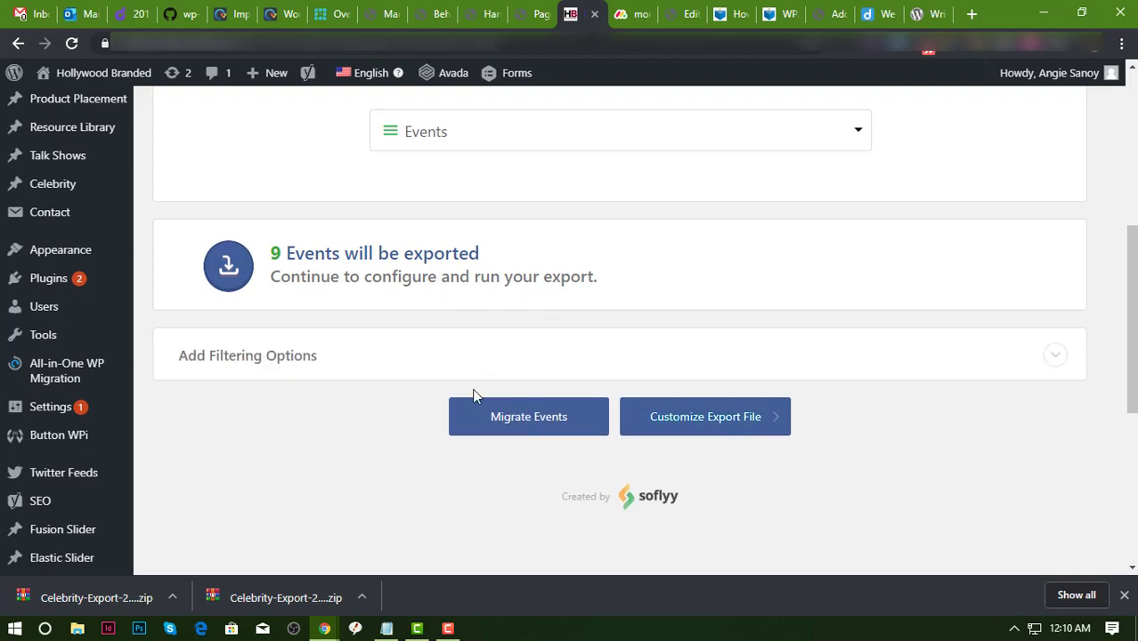
click(521, 427)
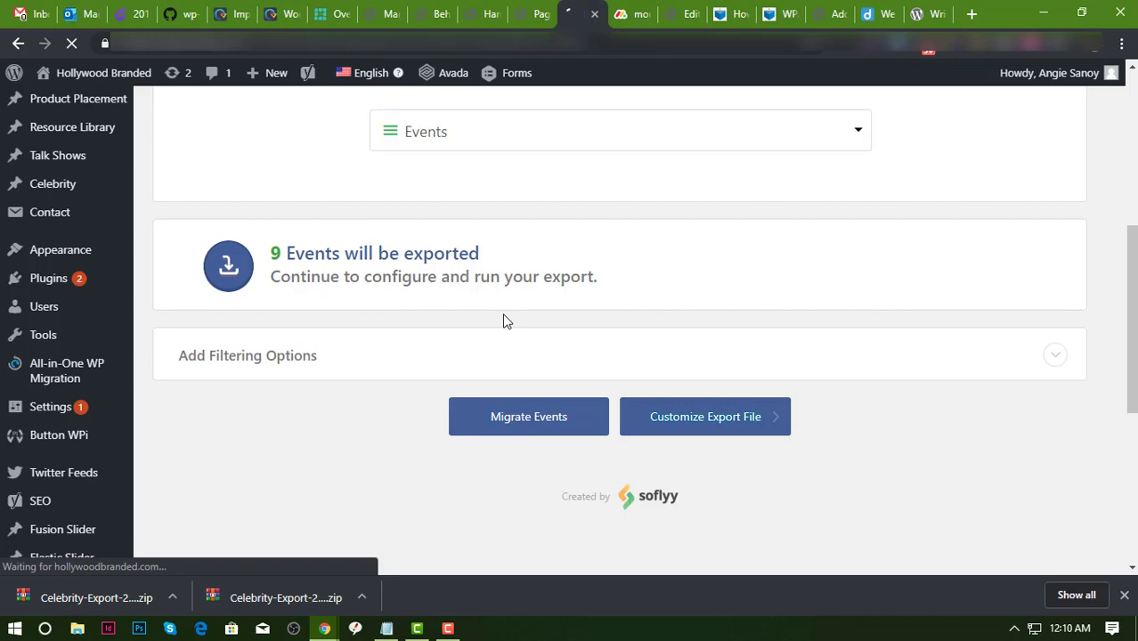
scroll(503, 322, down, 3)
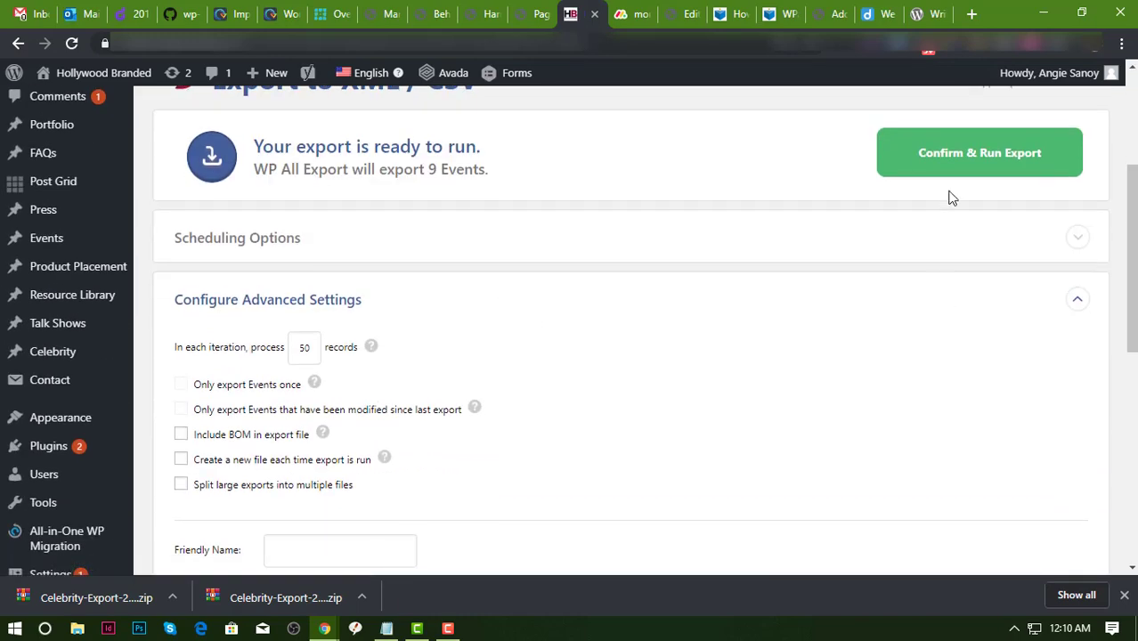
Run the export of all 9 Events and download the Events-Export-2019-August-12-1610 bundle
click(953, 166)
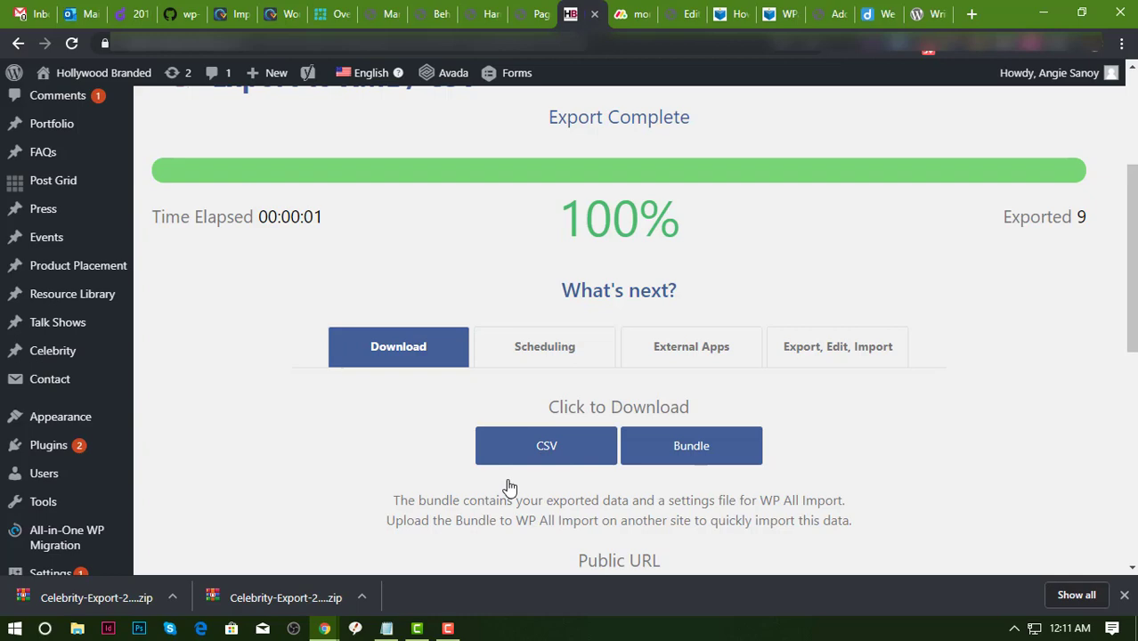
click(674, 455)
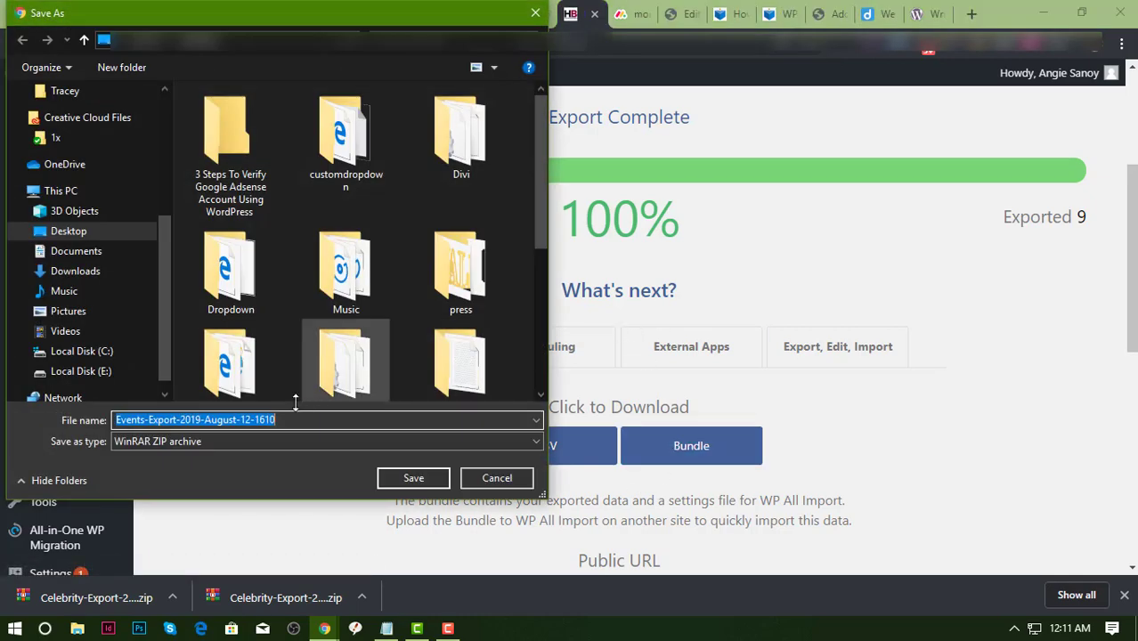
Save the bundle zip, then go to the staging site's Manage Imports page
click(414, 478)
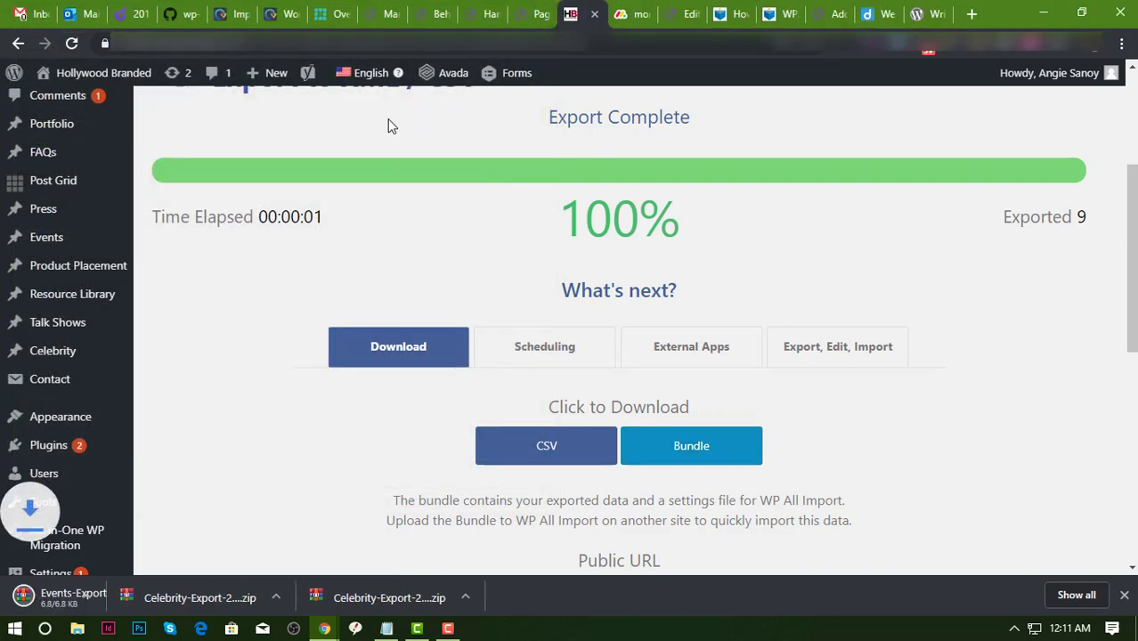
click(220, 17)
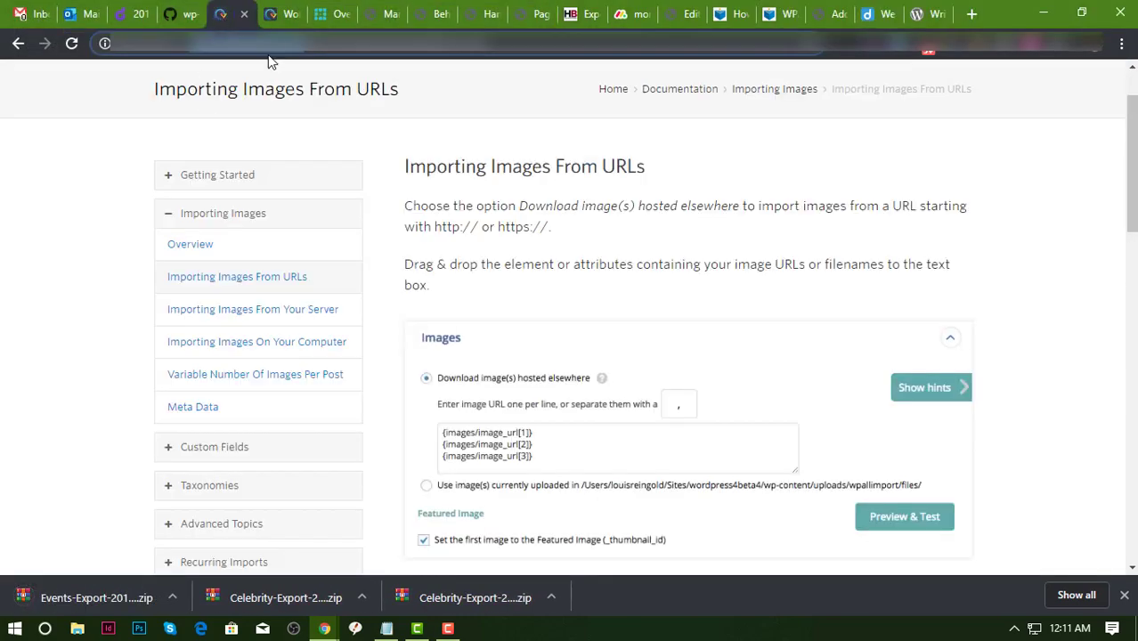
click(283, 15)
click(379, 15)
scroll(41, 473, down, 3)
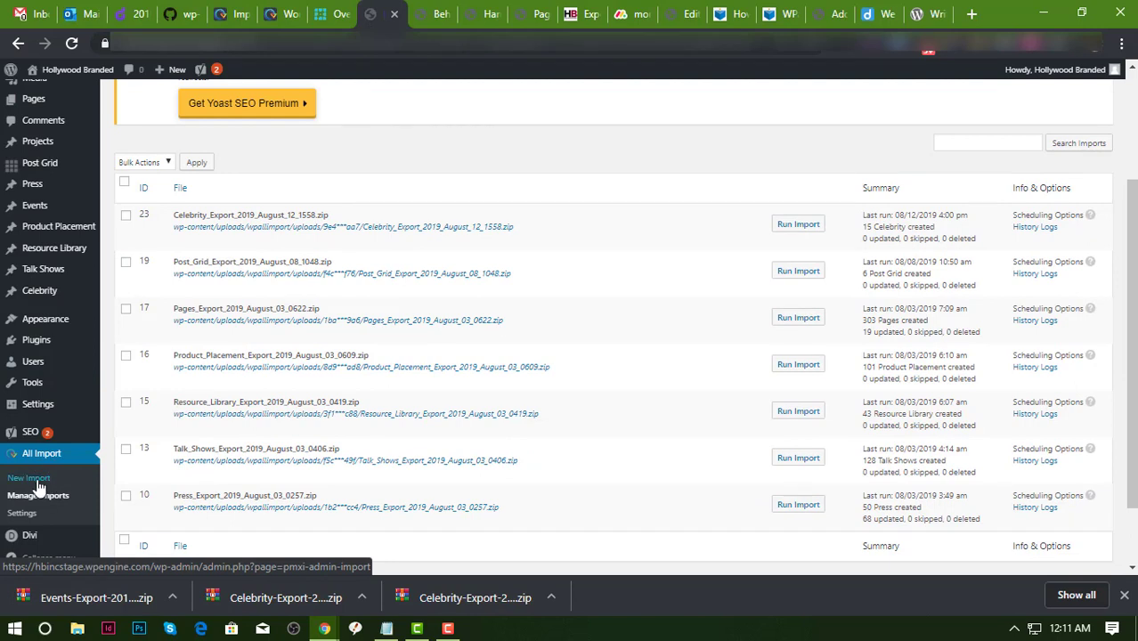
Start a new staging import uploading Events-Export-2019-August-12-1610.zip as new Events
click(94, 477)
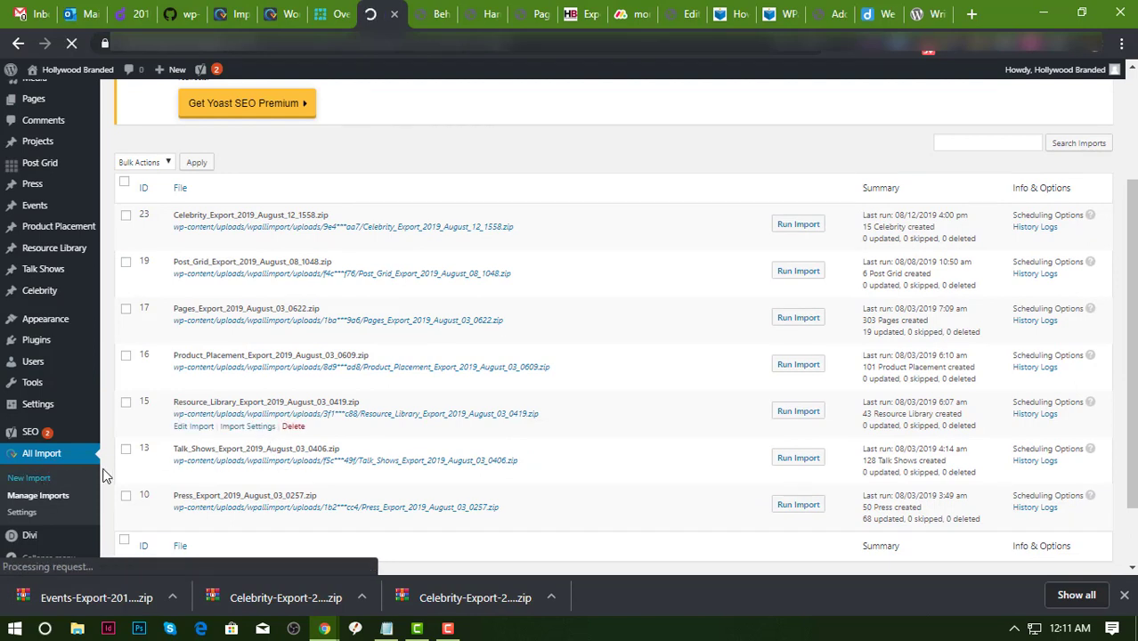
click(267, 263)
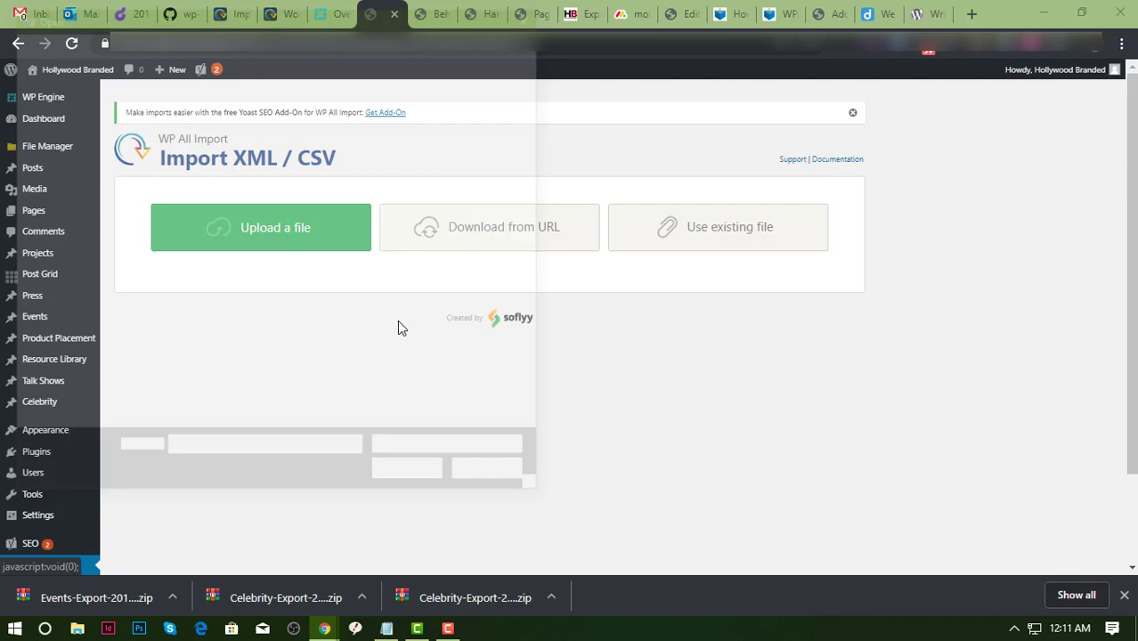
text(E)
key(Return)
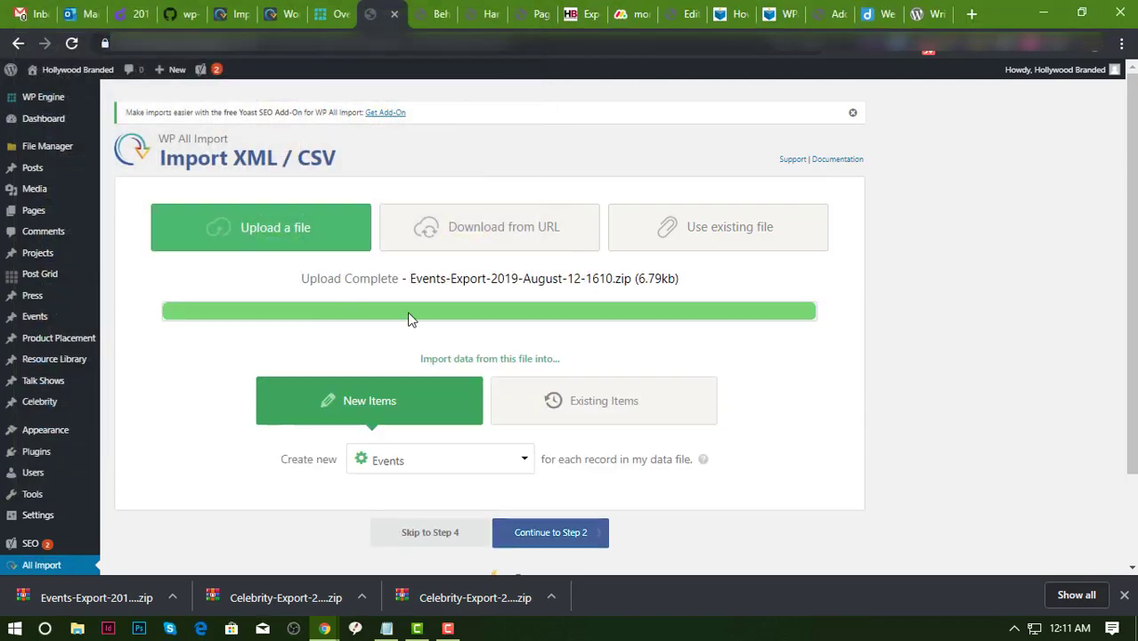
scroll(534, 339, down, 2)
click(546, 451)
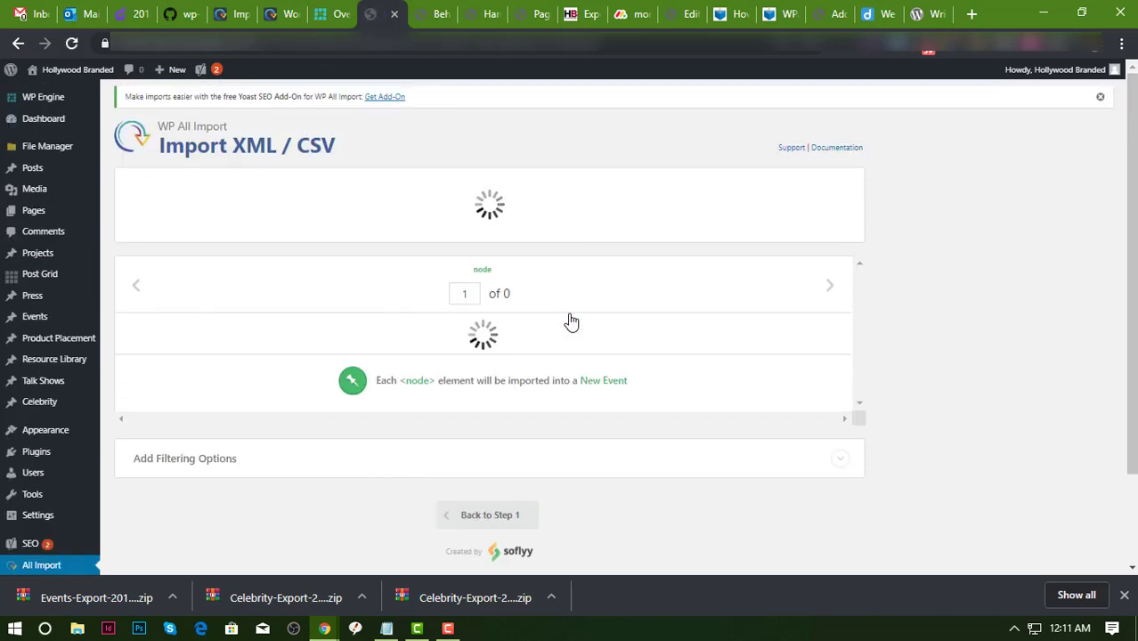
Review the 9 records and continue to the import settings step
scroll(570, 320, down, 8)
scroll(571, 320, down, 4)
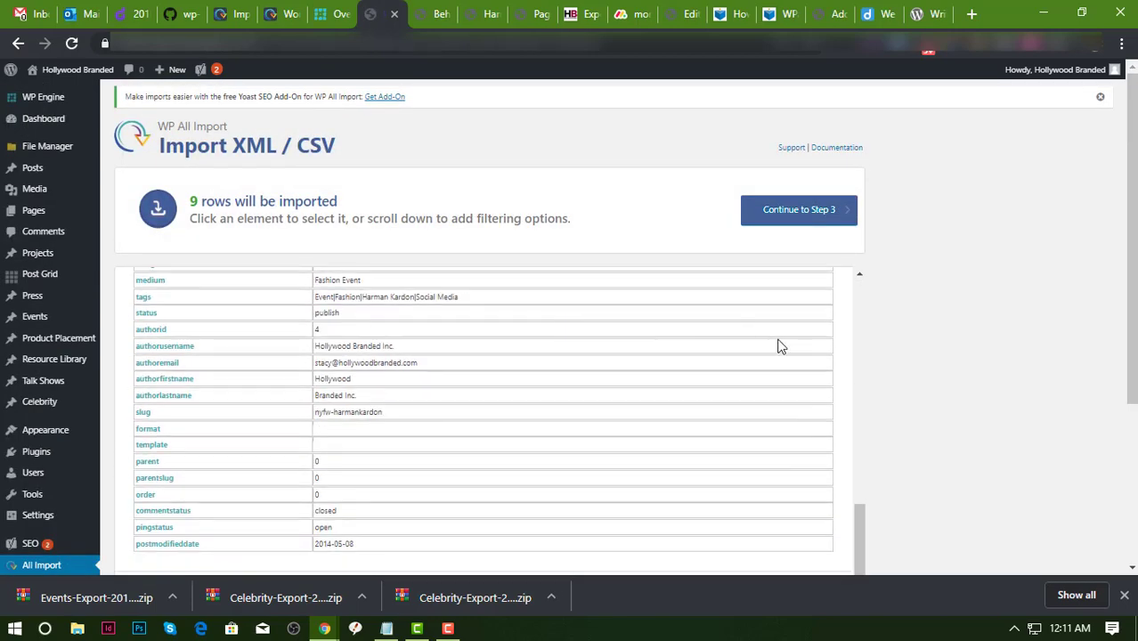
scroll(780, 348, down, 3)
click(723, 432)
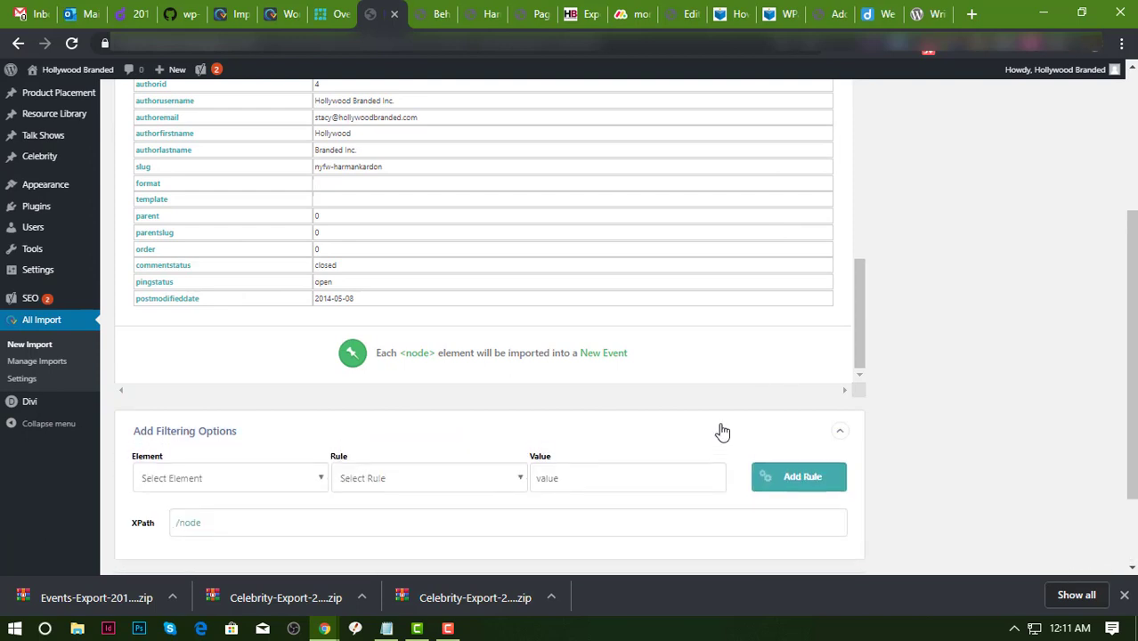
click(748, 426)
scroll(769, 330, up, 5)
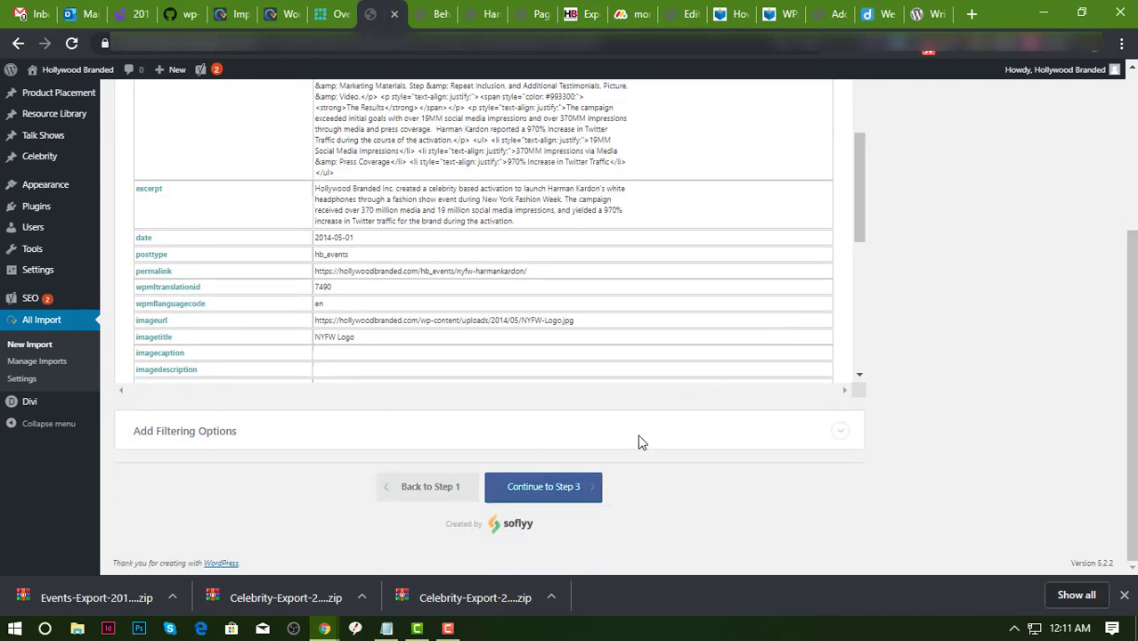
click(572, 488)
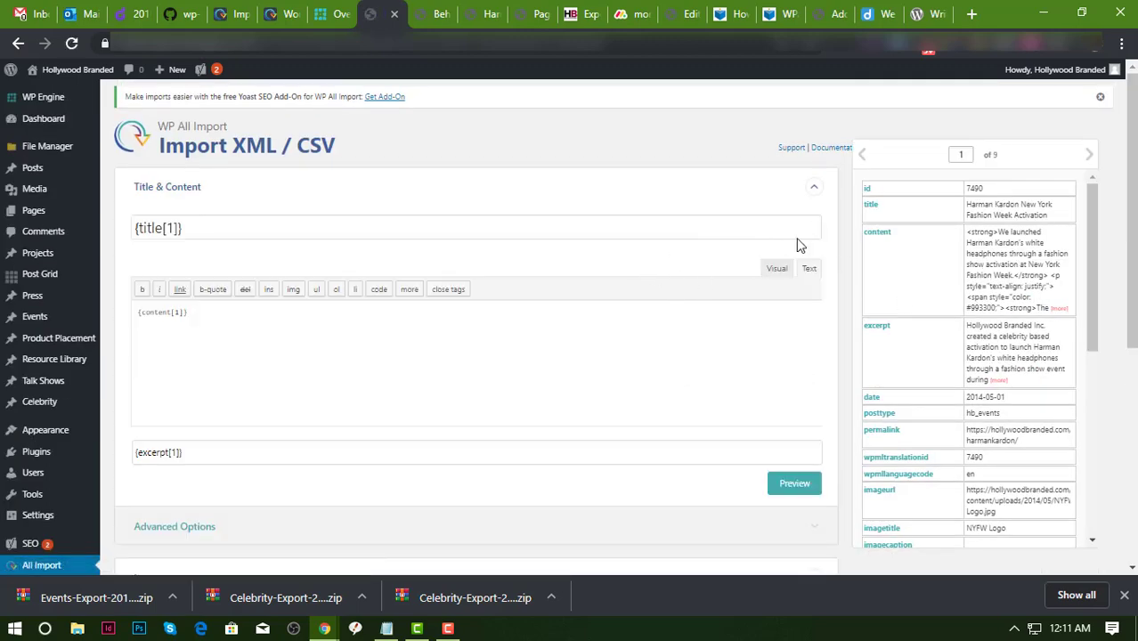
Open the Function Editor code area in the import settings
scroll(871, 274, down, 5)
scroll(838, 363, down, 5)
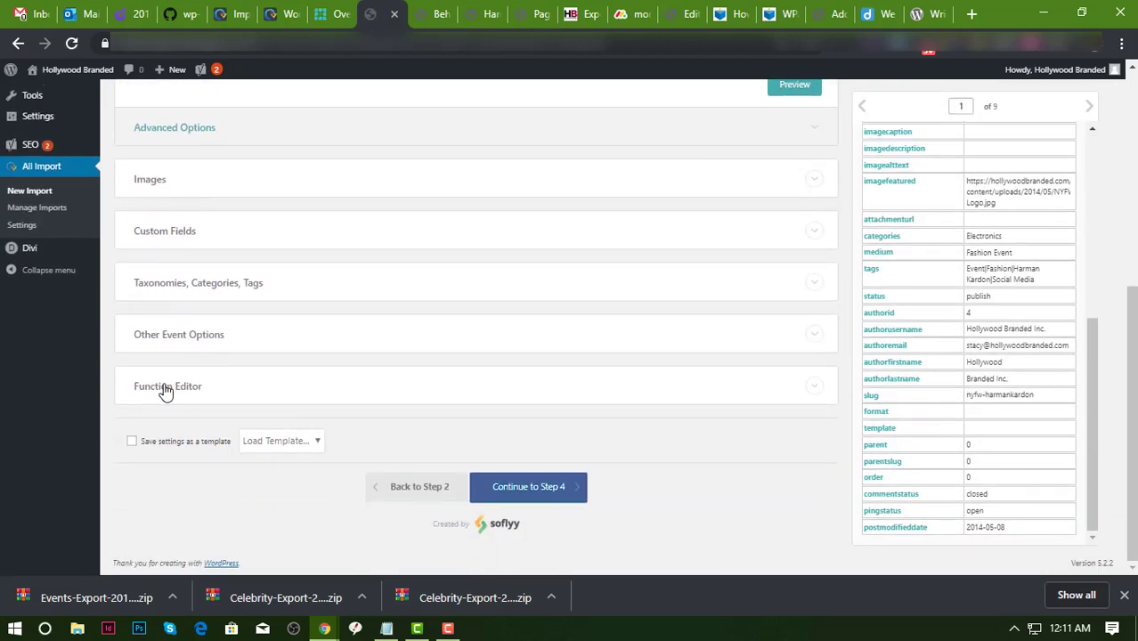
click(229, 386)
scroll(322, 376, down, 1)
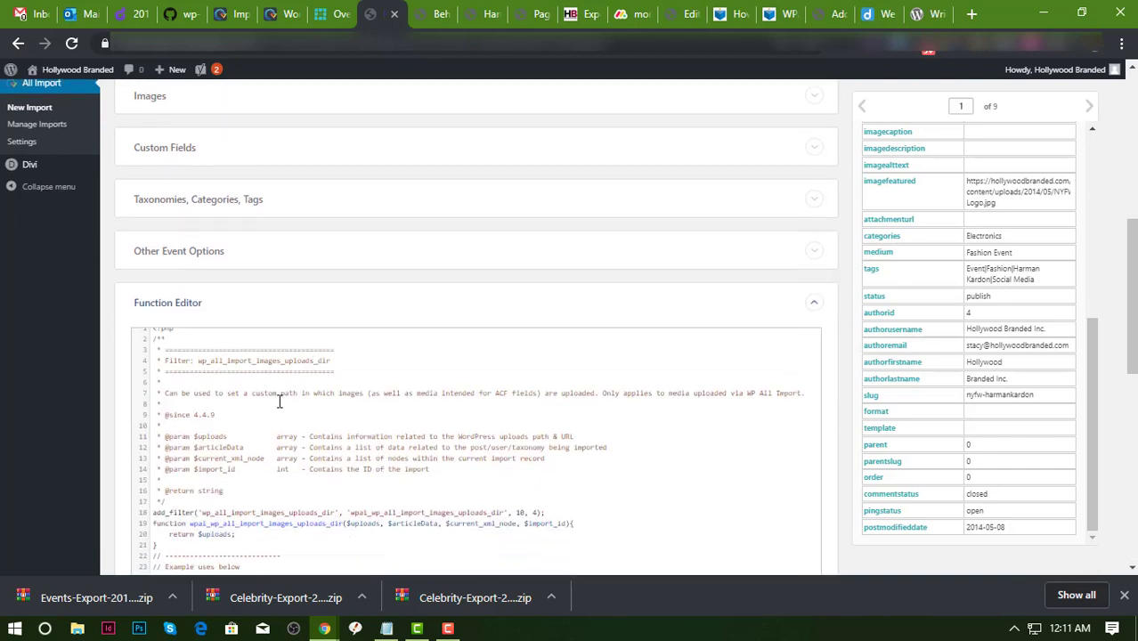
scroll(294, 370, down, 3)
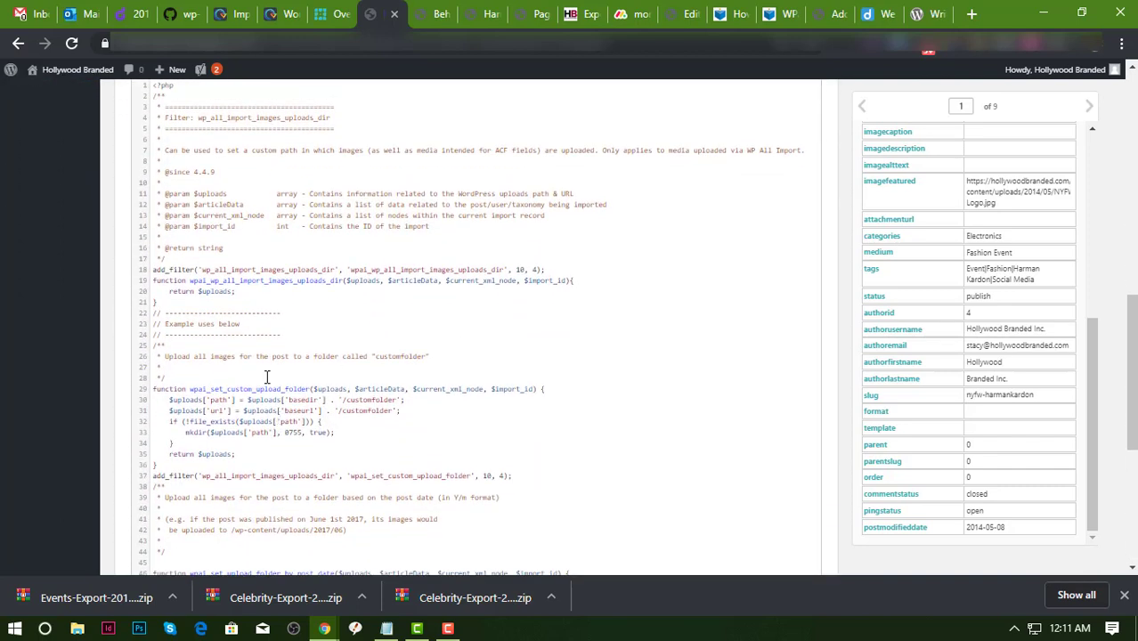
click(473, 18)
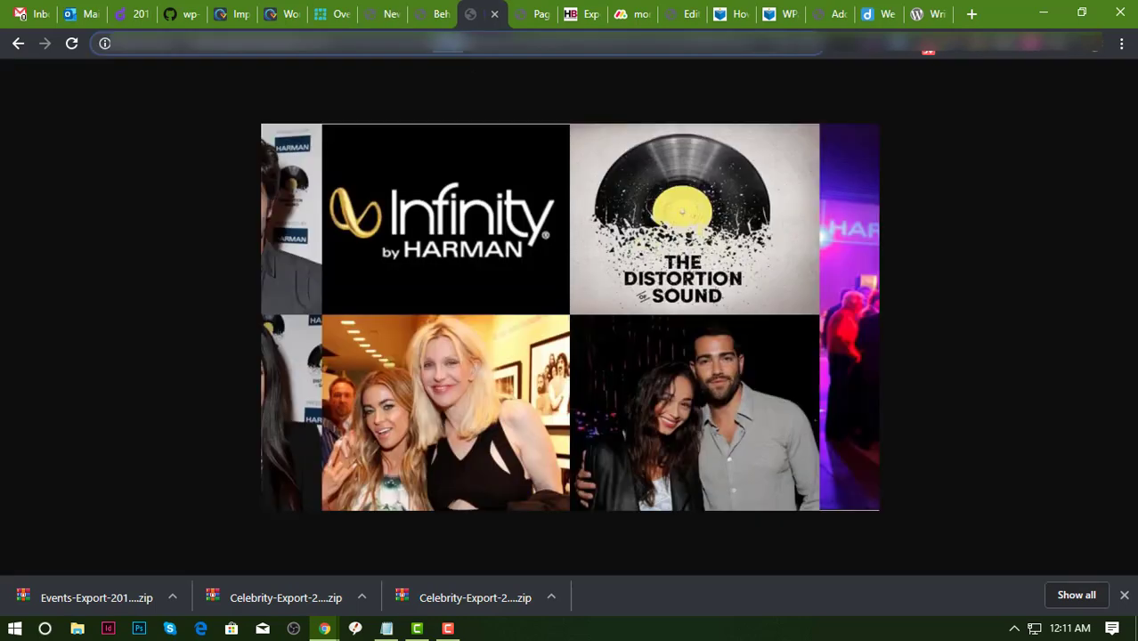
click(438, 14)
click(473, 16)
click(376, 15)
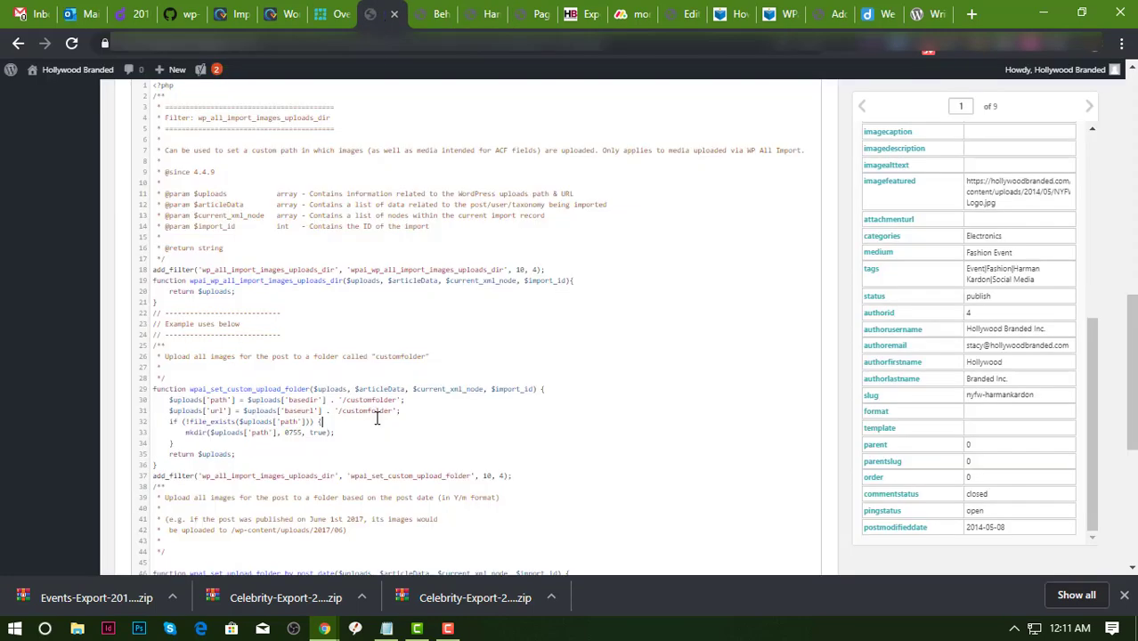
Replace the editor code with the copied wp_all_import_images_uploads_dir functions, checking the GitHub reference
key(ctrl+a)
scroll(339, 357, up, 2)
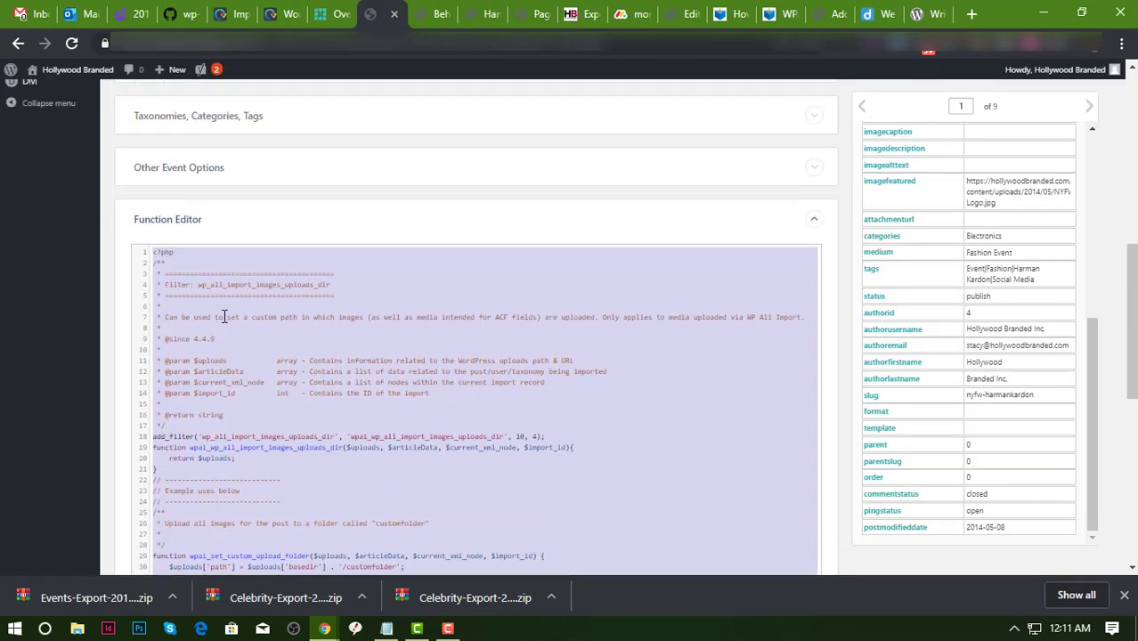
key(ctrl+v)
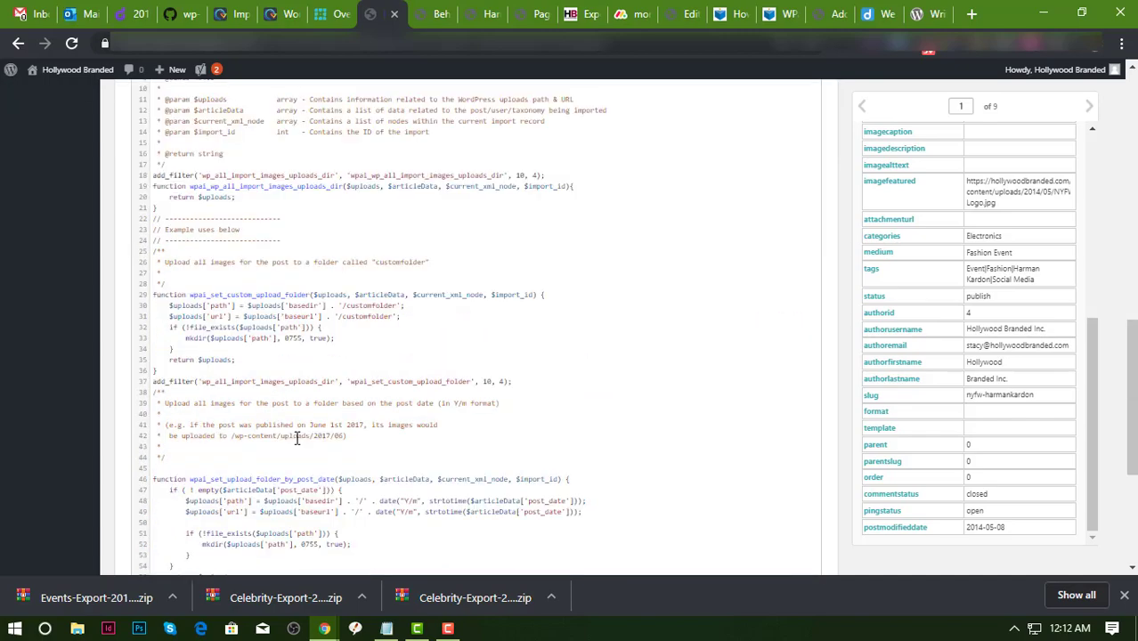
click(186, 19)
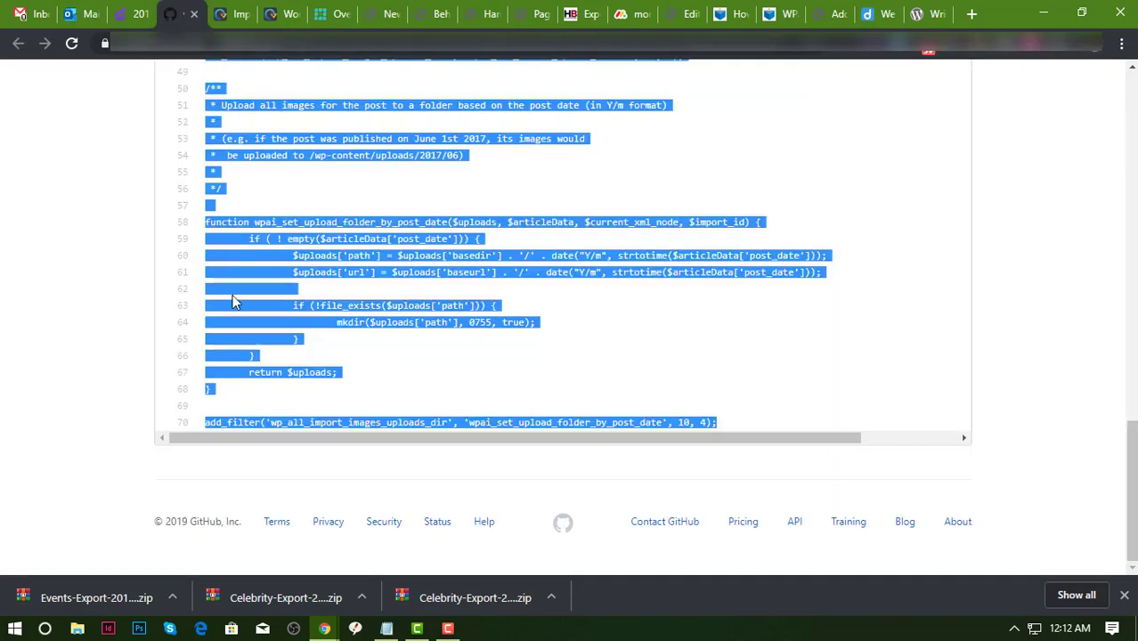
scroll(234, 303, up, 7)
scroll(234, 299, up, 4)
scroll(227, 276, down, 2)
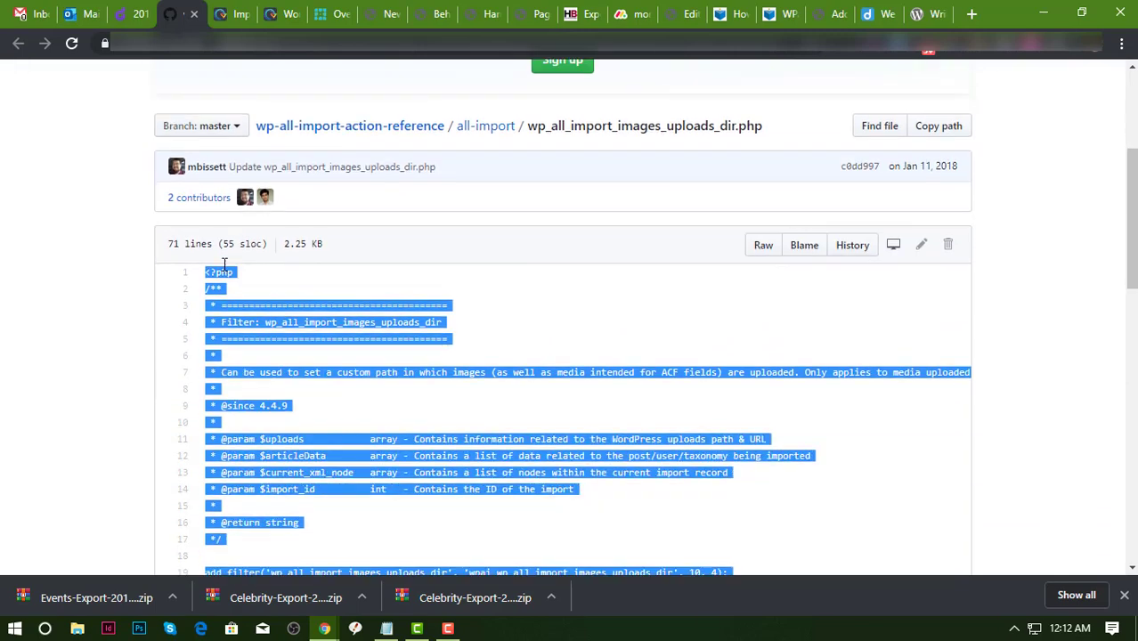
drag(210, 273, 267, 439)
scroll(267, 439, down, 2)
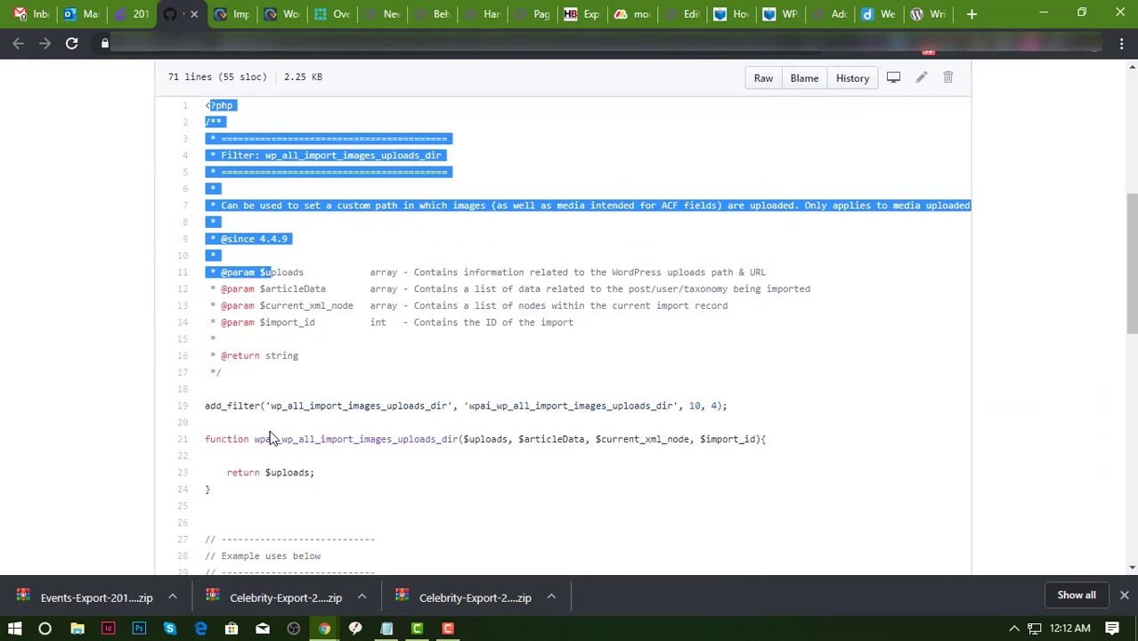
Check the Behind the Sign event image before going back to the function editor
click(434, 13)
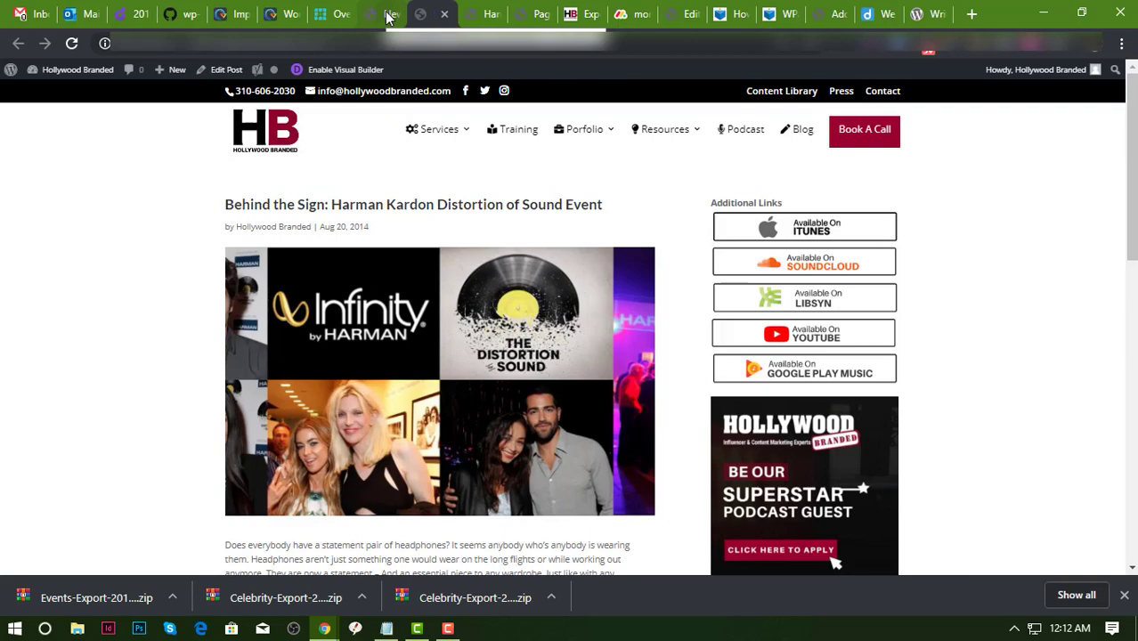
click(389, 13)
click(427, 14)
click(335, 264)
click(334, 264)
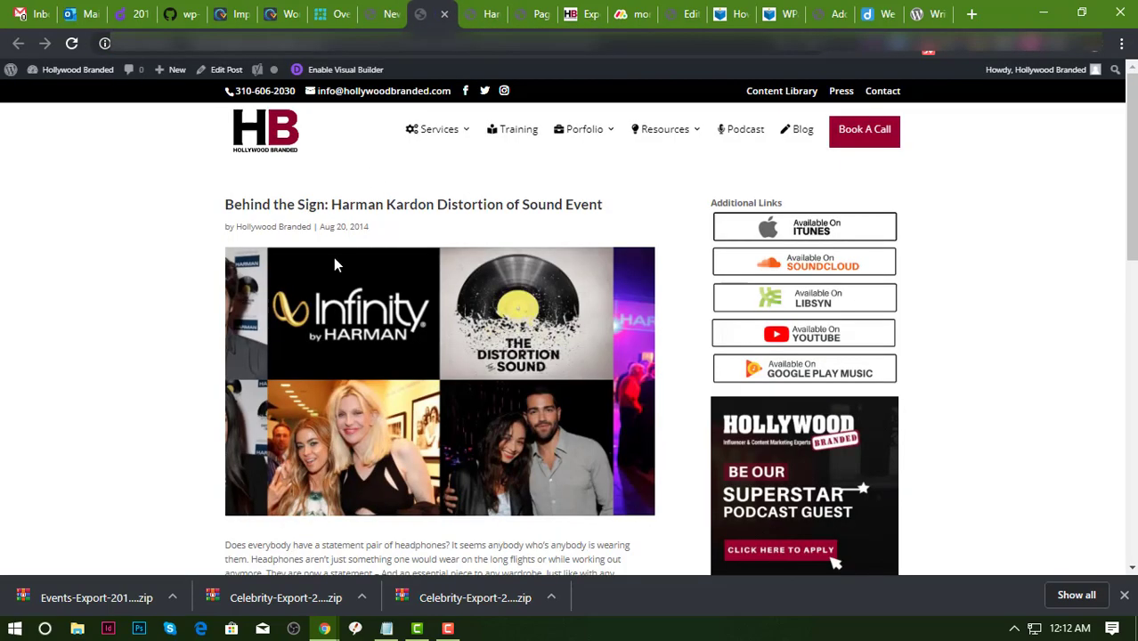
click(379, 13)
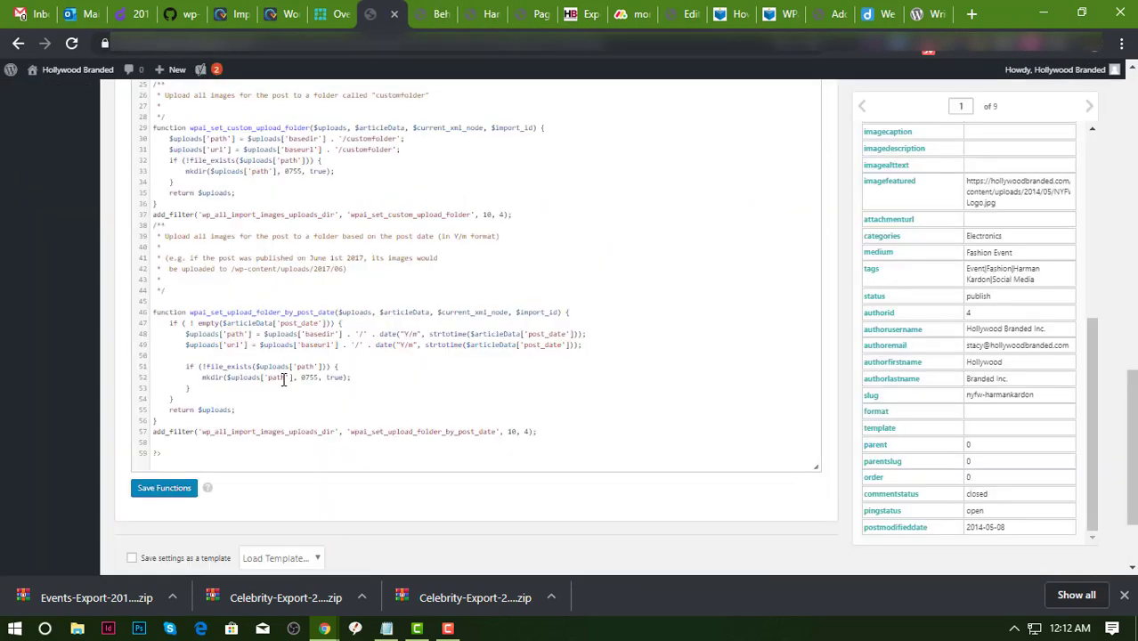
Save the custom upload-folder functions and continue to step 4 of the import
click(153, 501)
scroll(290, 463, down, 2)
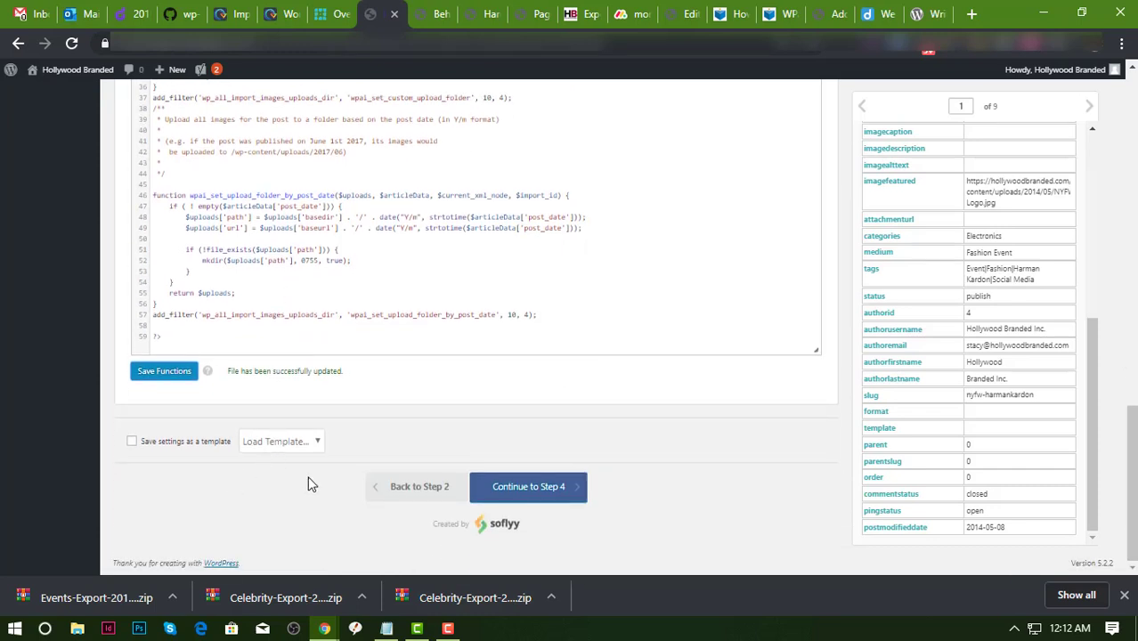
click(528, 486)
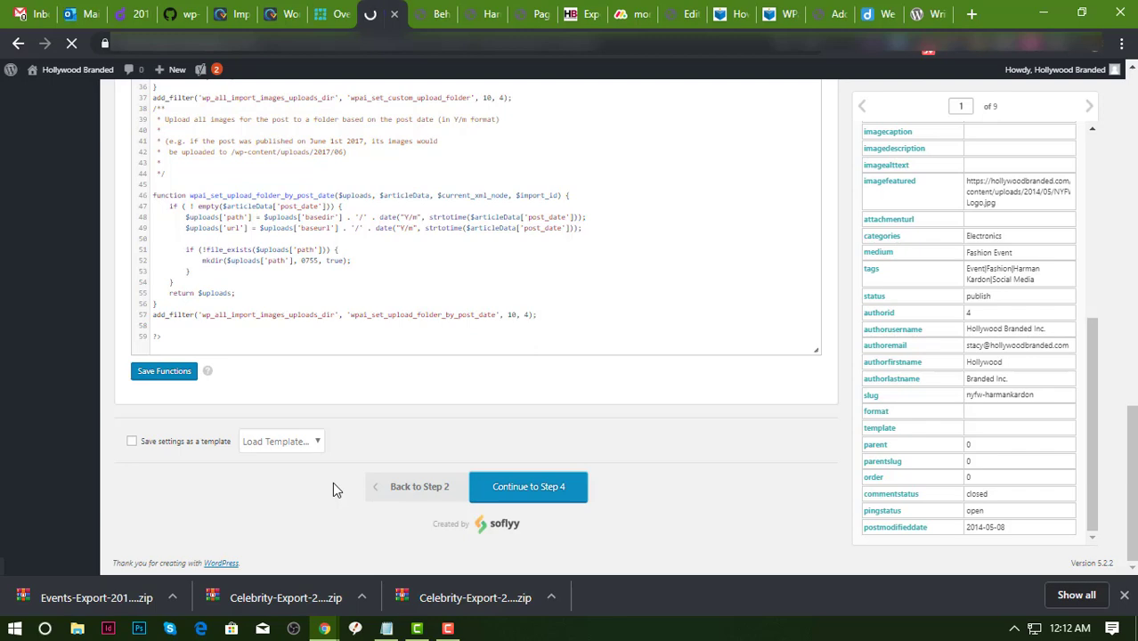
scroll(525, 472, down, 3)
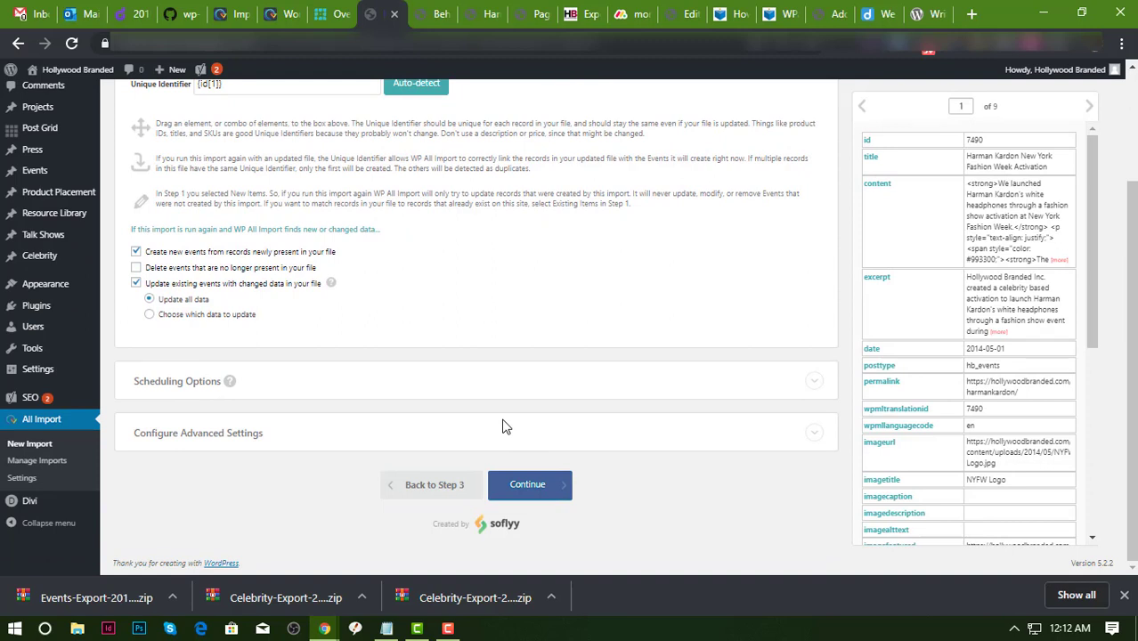
click(521, 14)
click(476, 14)
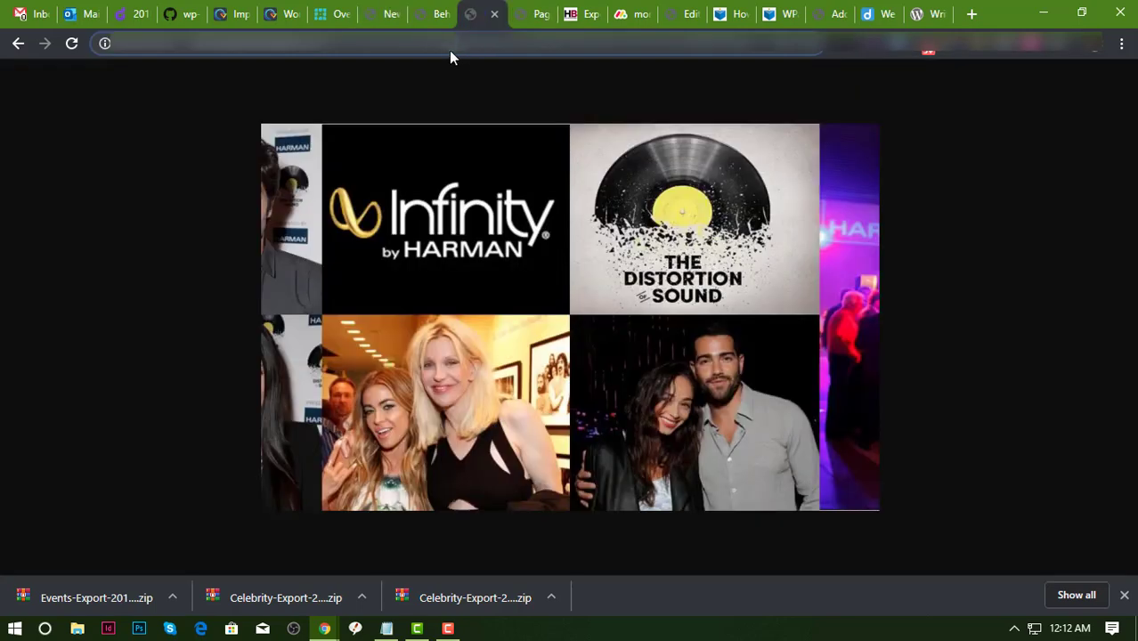
click(385, 14)
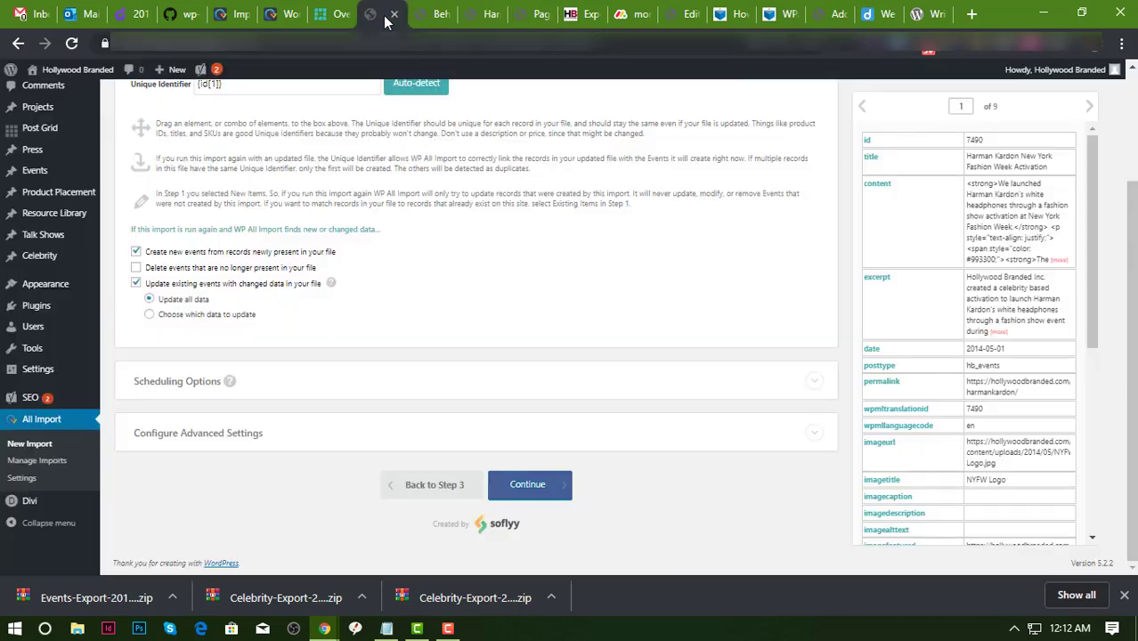
Confirm and run the 9-row Events import, then open the Events list
click(541, 486)
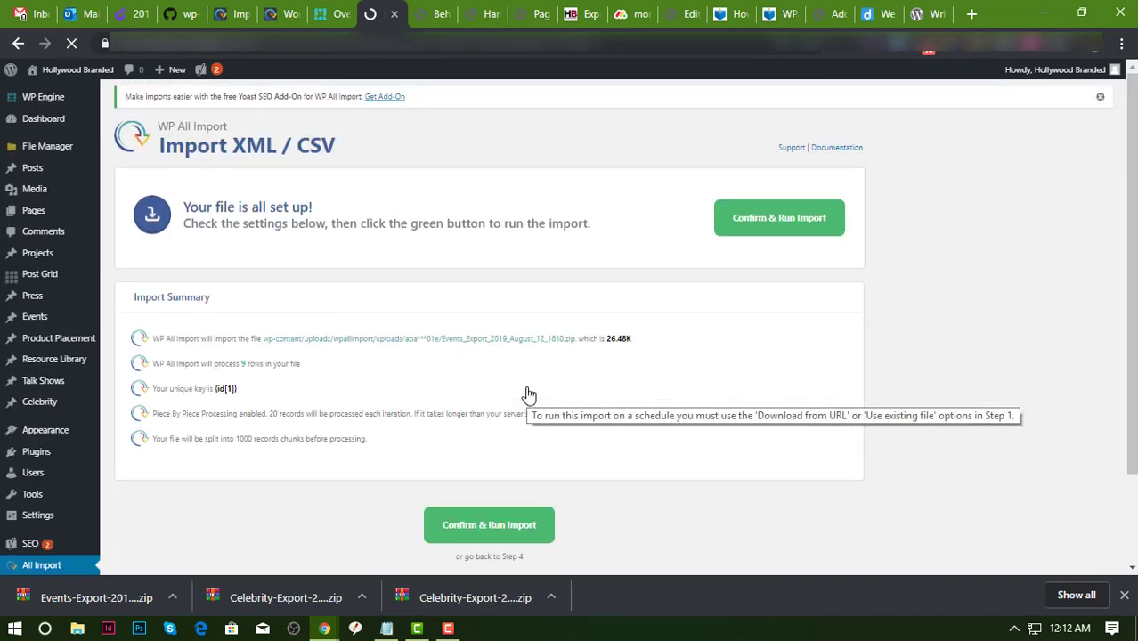
scroll(504, 446, down, 2)
click(497, 424)
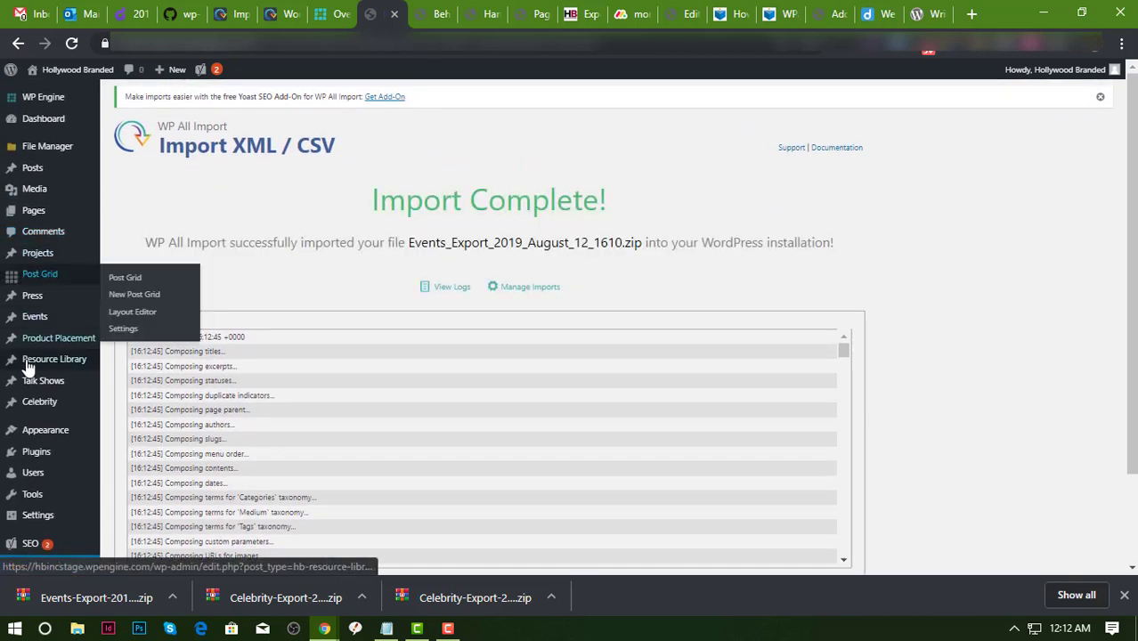
click(125, 326)
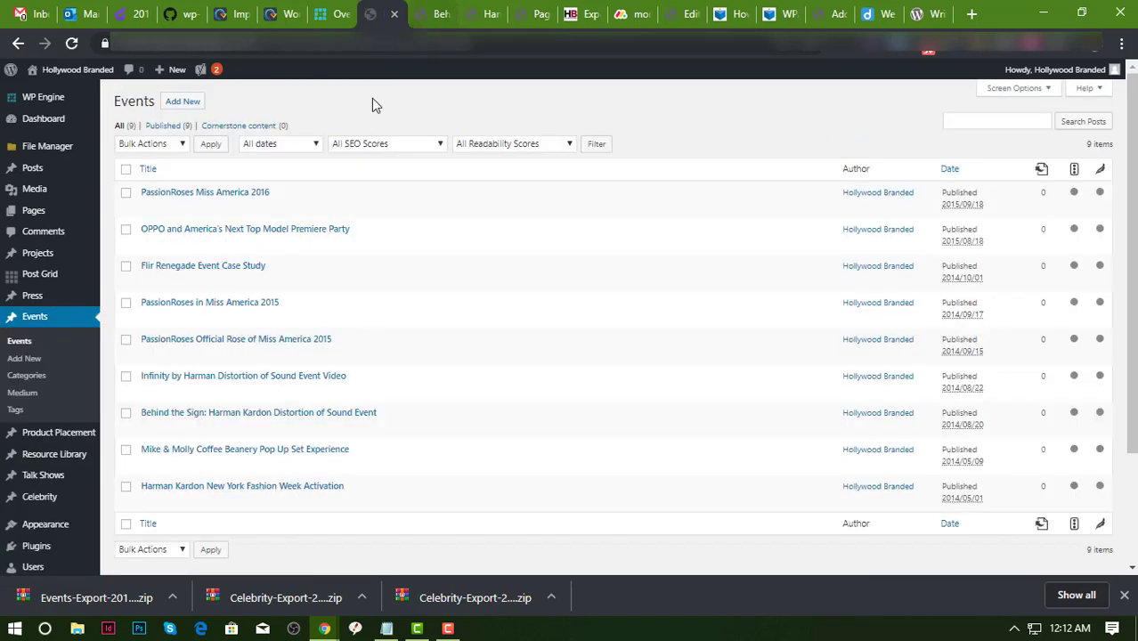
Preview the Infinity event on the site, then return to the admin Events list
scroll(247, 349, down, 1)
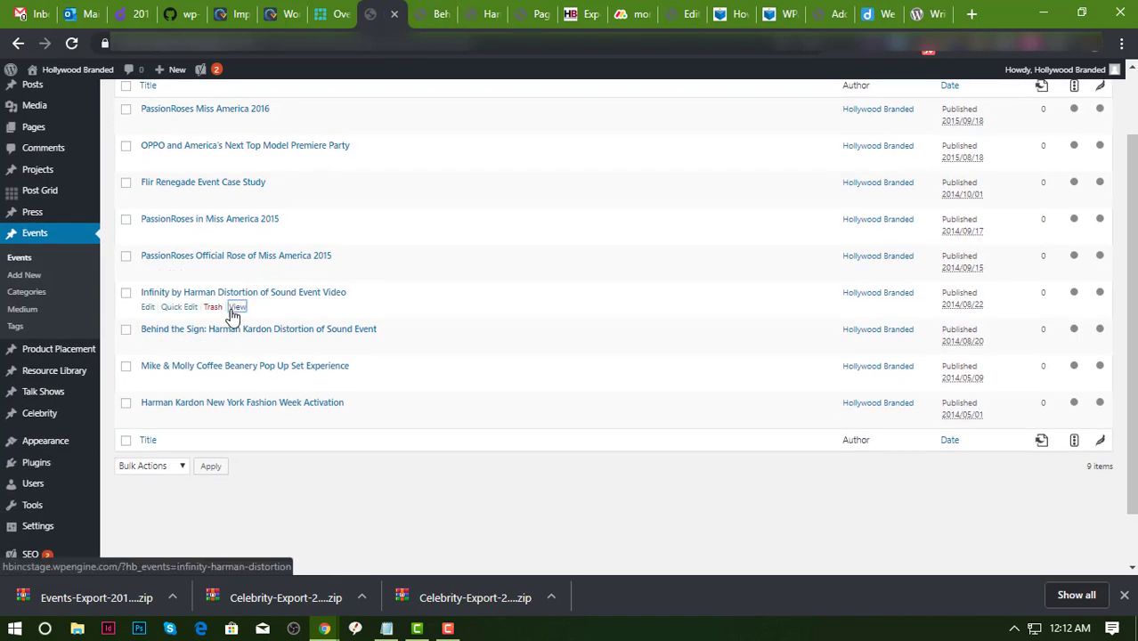
click(237, 307)
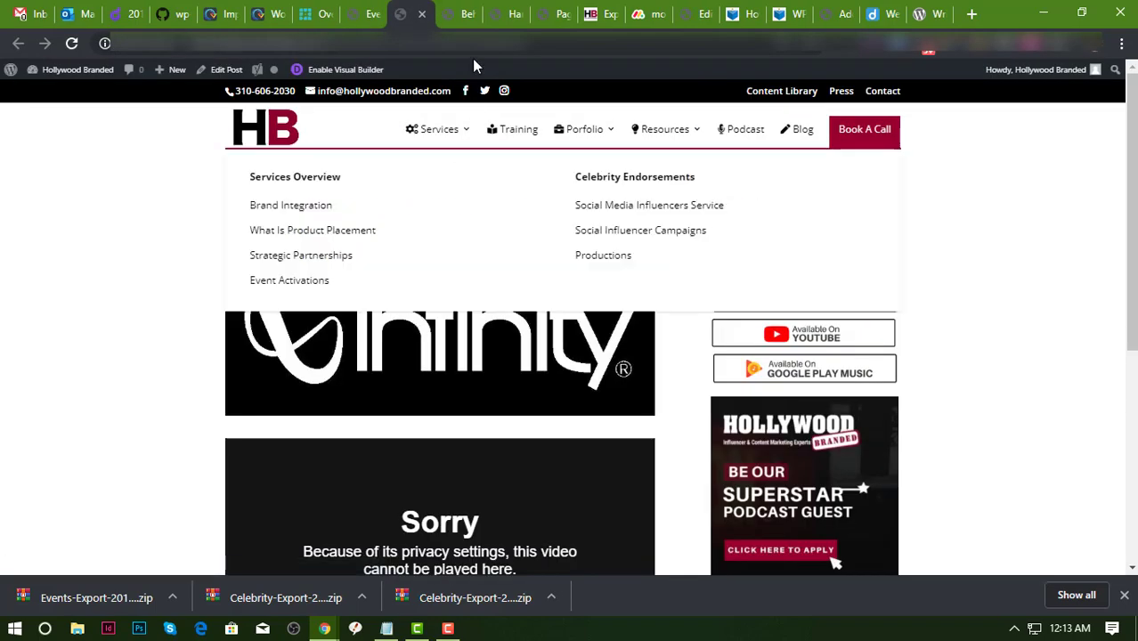
click(423, 14)
click(465, 16)
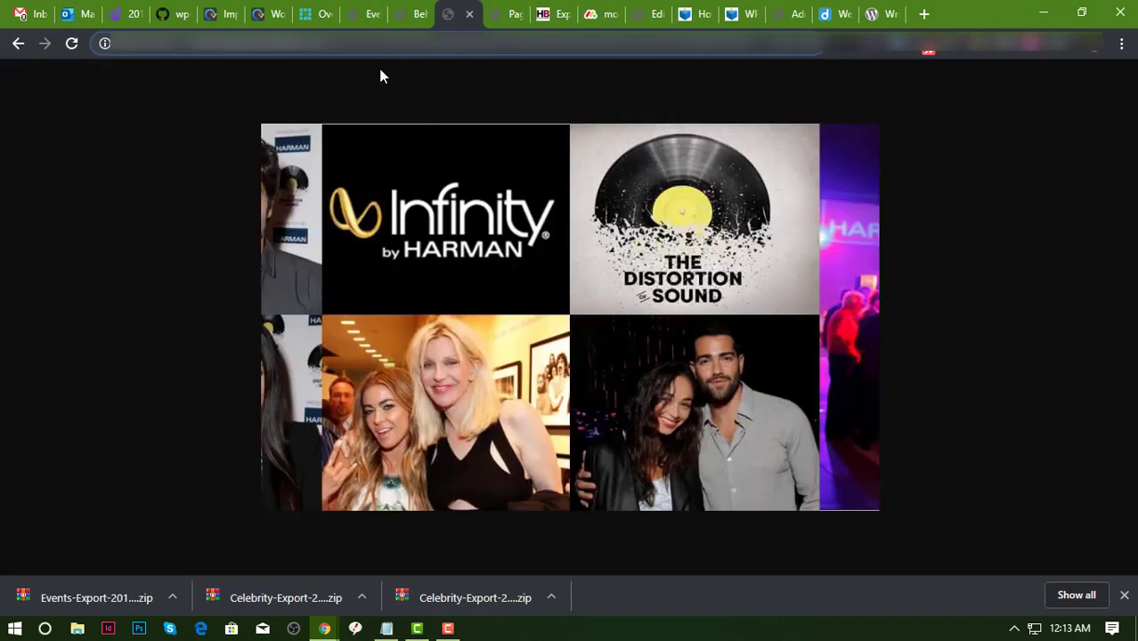
click(379, 14)
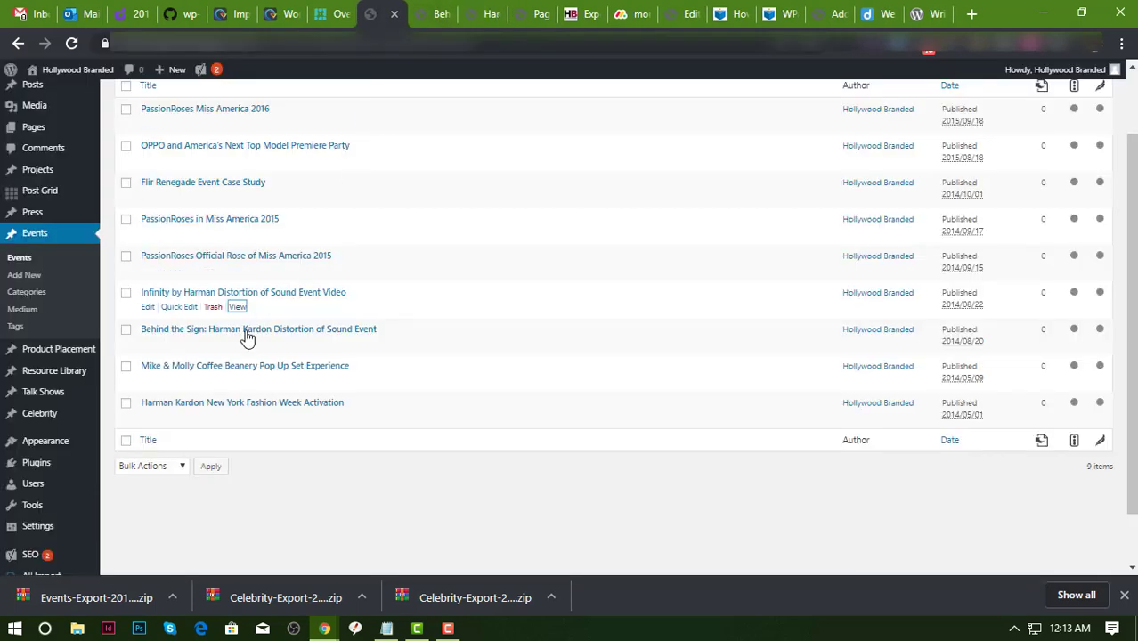
Open the Behind the Sign event in a new tab
right_click(238, 345)
click(294, 359)
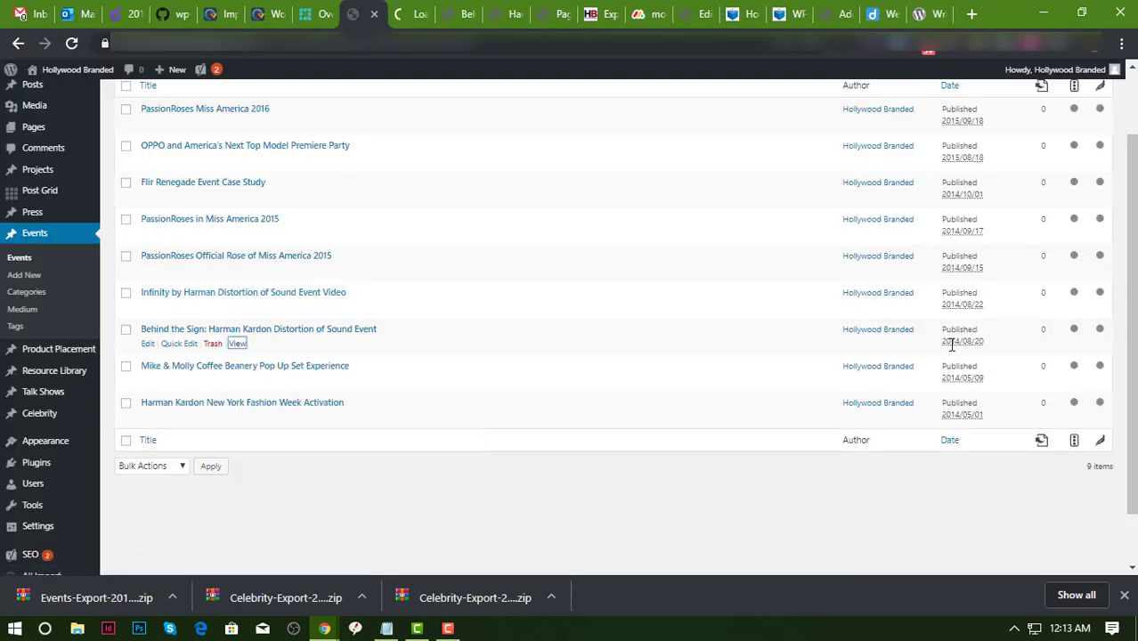
click(404, 16)
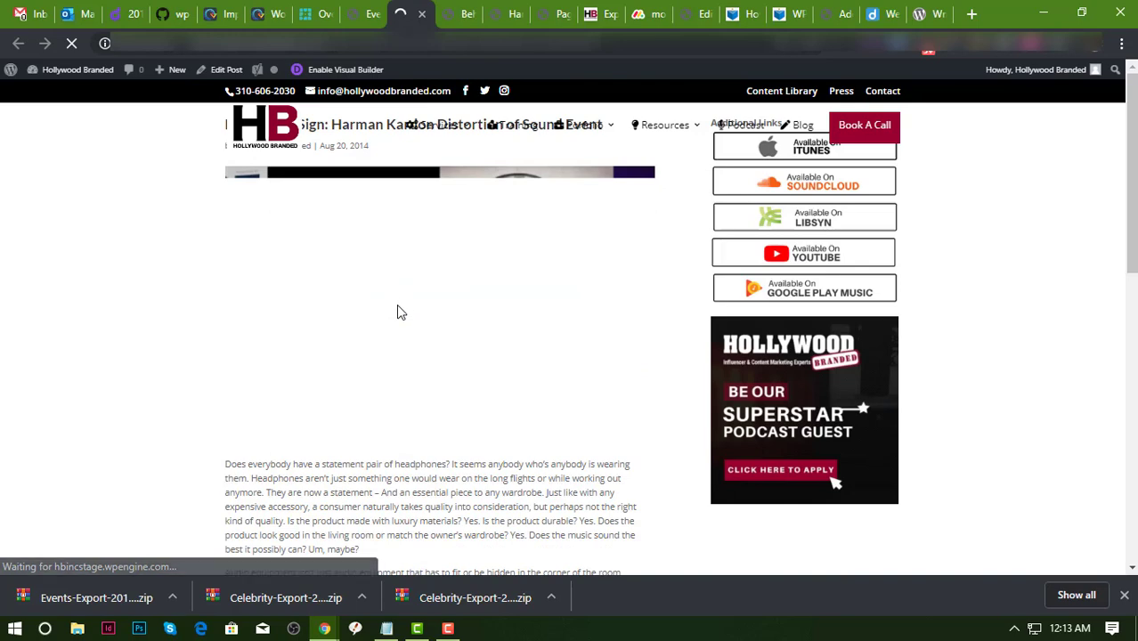
Copy the event's featured image address and load it on its own
right_click(389, 361)
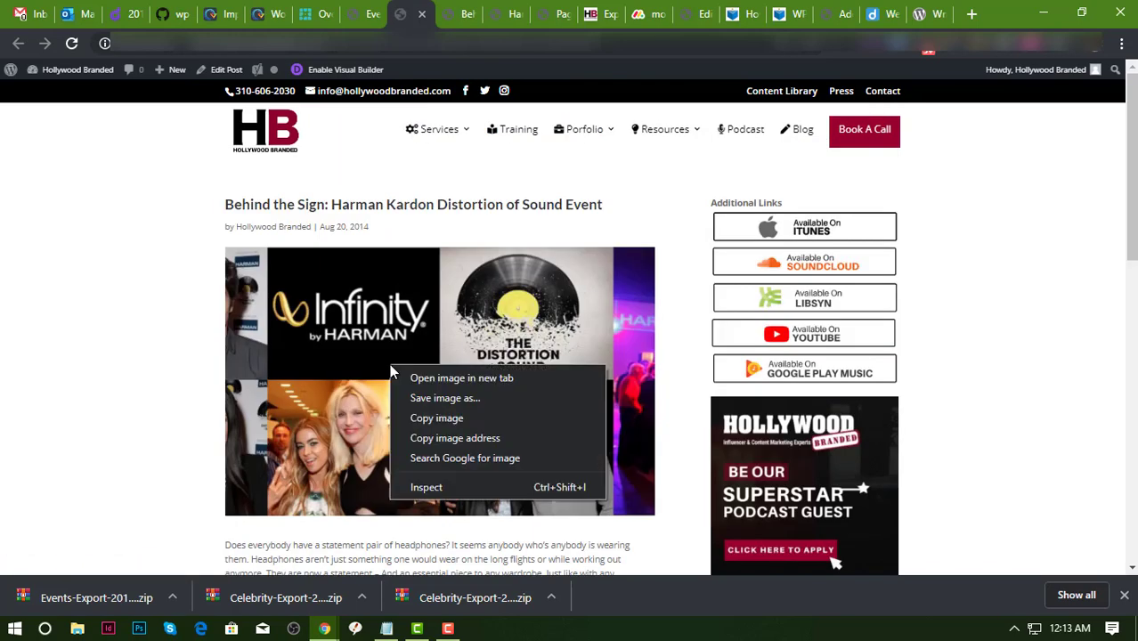
click(425, 439)
drag(403, 14, 448, 14)
click(460, 43)
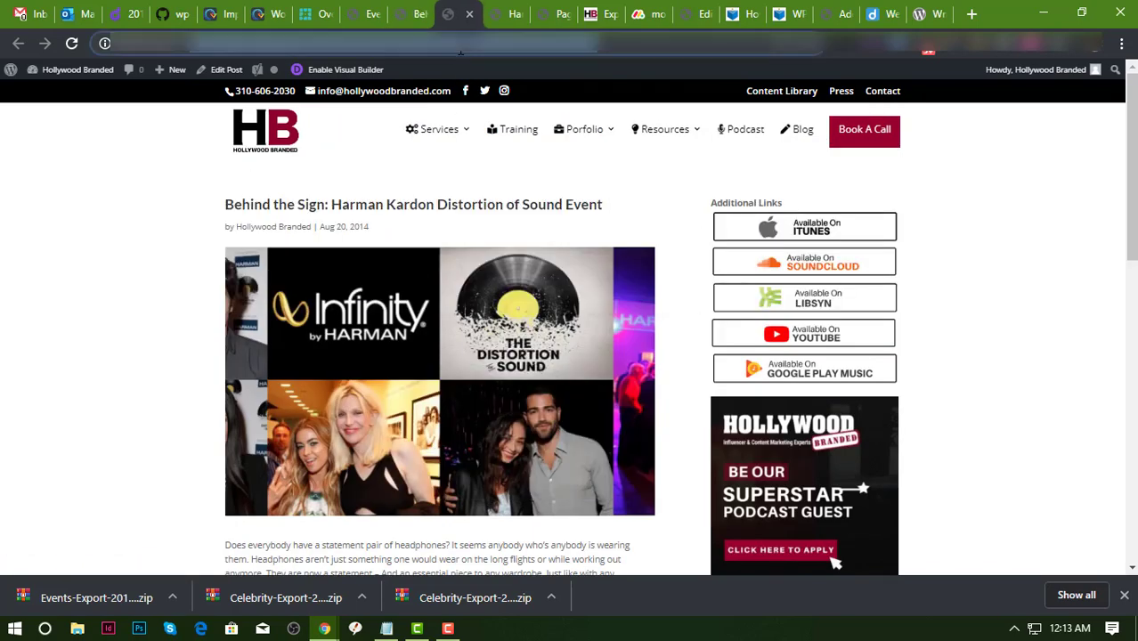
key(ctrl+v)
key(Return)
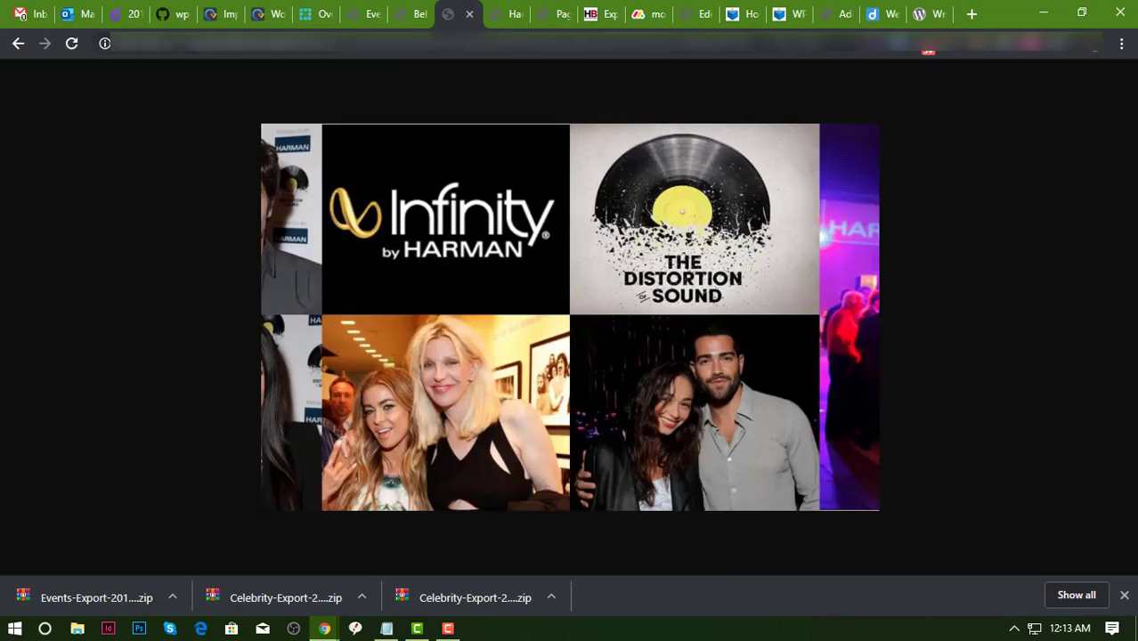